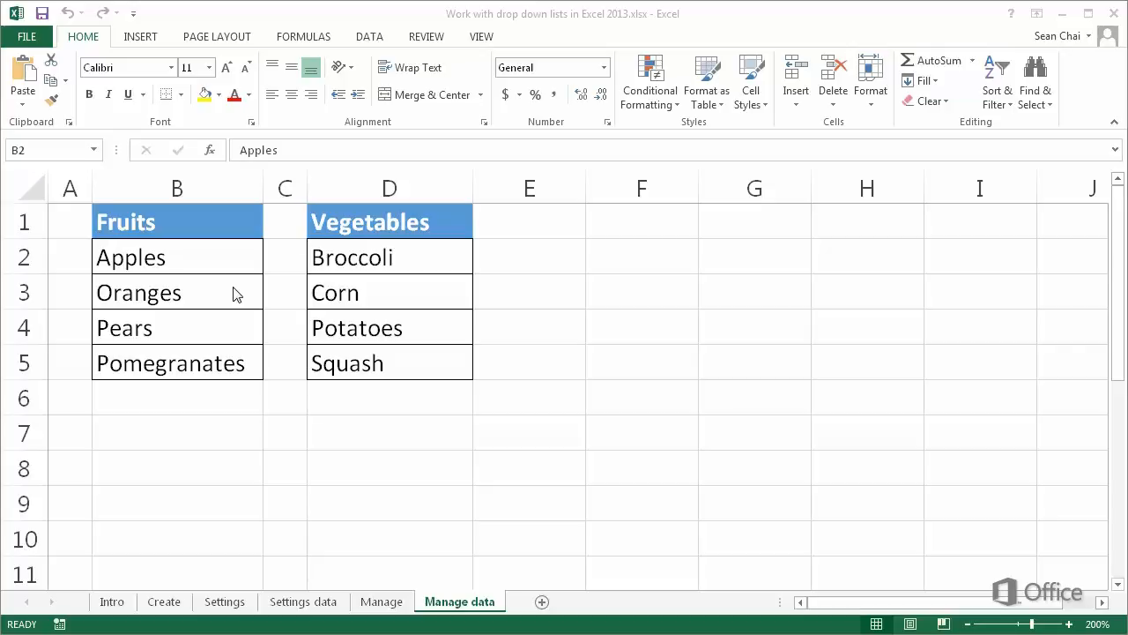
# - Hide columns B through D containing the Fruits and Vegetables lists
pyautogui.click(203, 190)
pyautogui.moveTo(204, 189); pyautogui.dragTo(355, 188)
pyautogui.rightClick(355, 188)
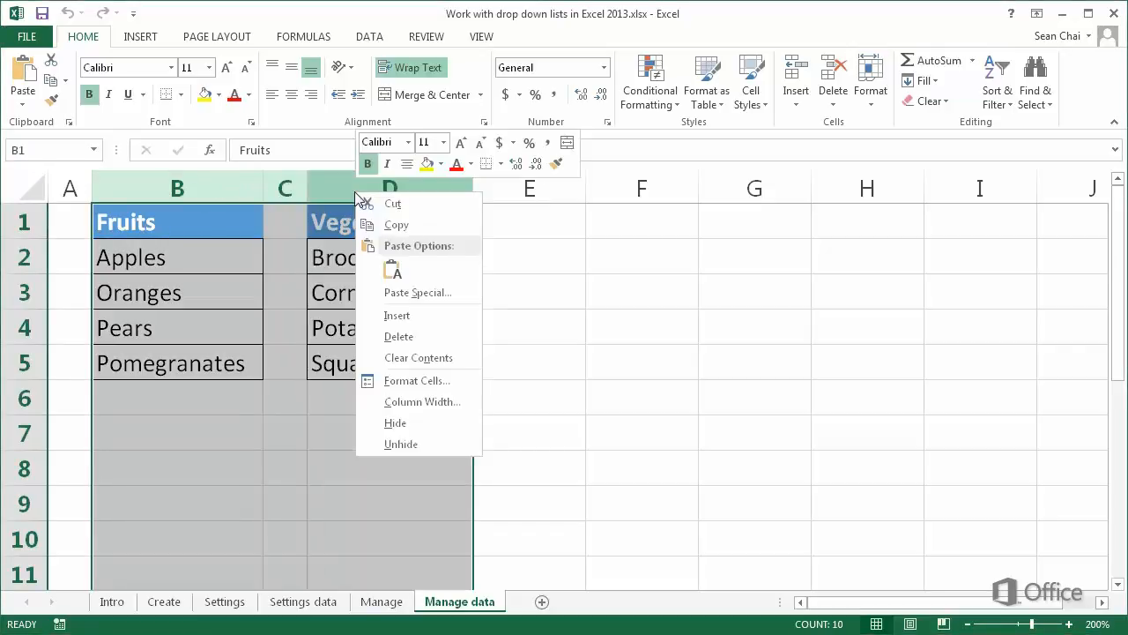
pyautogui.click(402, 417)
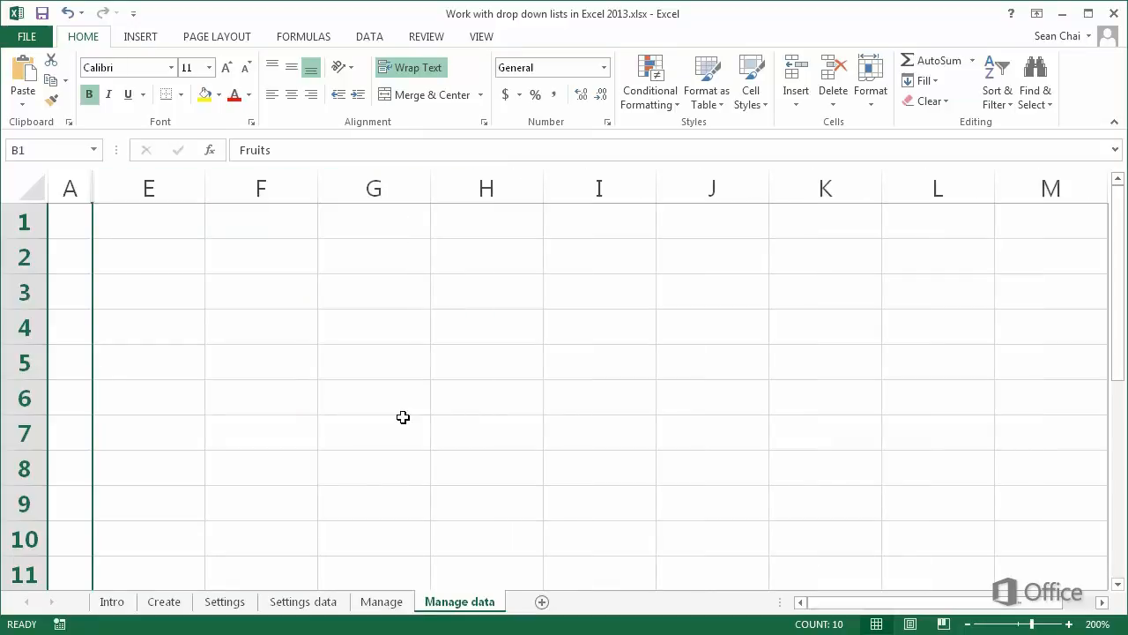
# - Unhide the hidden columns between column A and column E
pyautogui.click(72, 195)
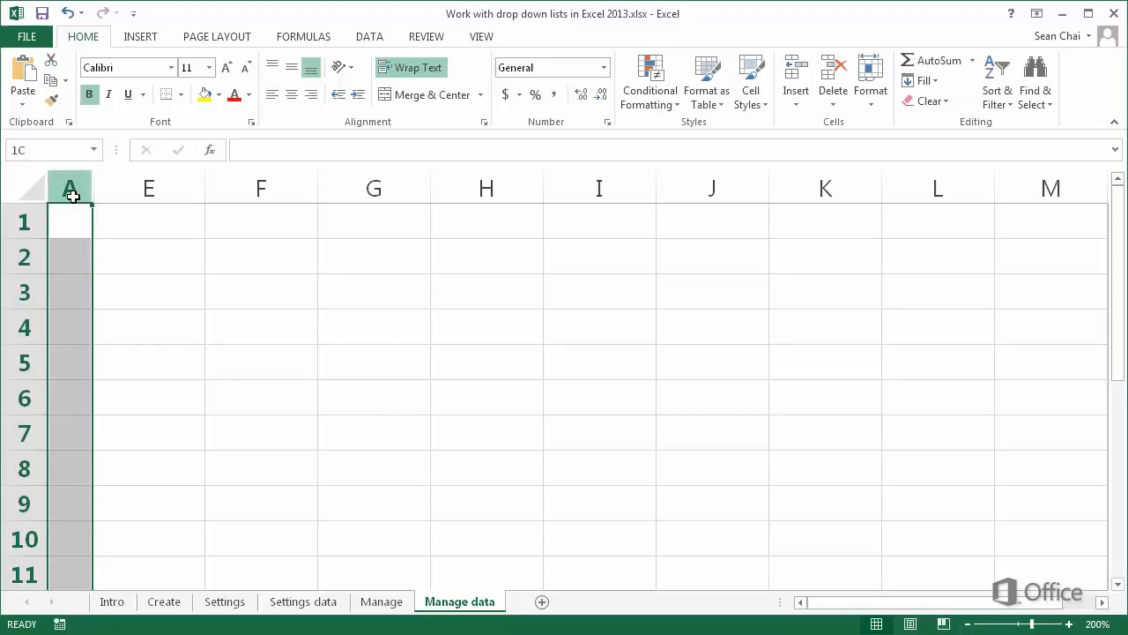
pyautogui.moveTo(72, 196); pyautogui.dragTo(111, 185)
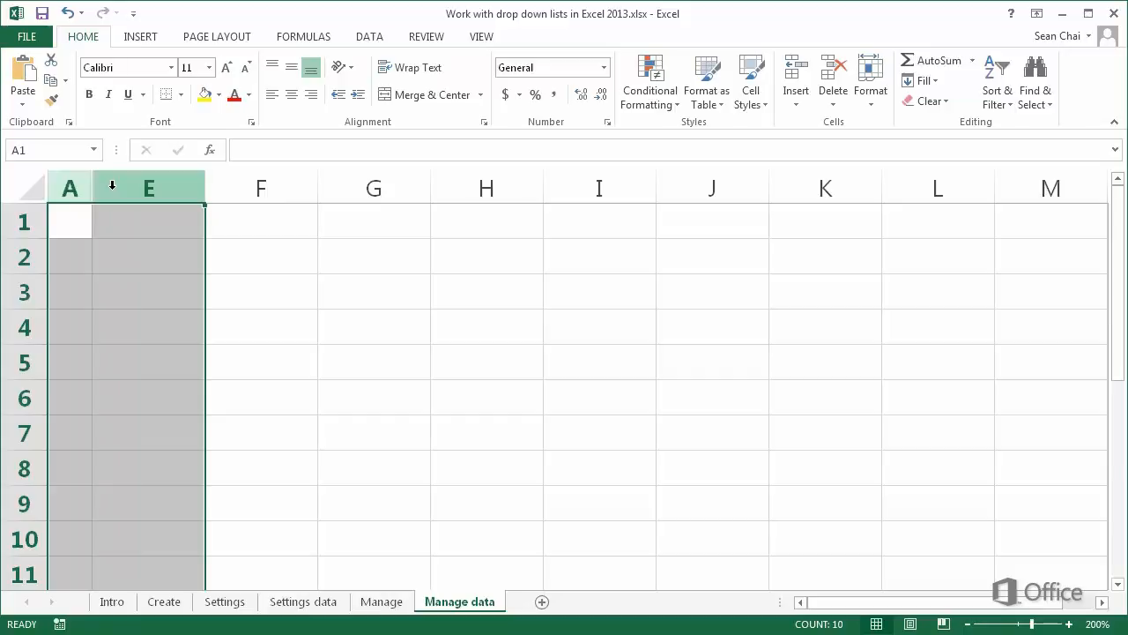
pyautogui.rightClick(115, 191)
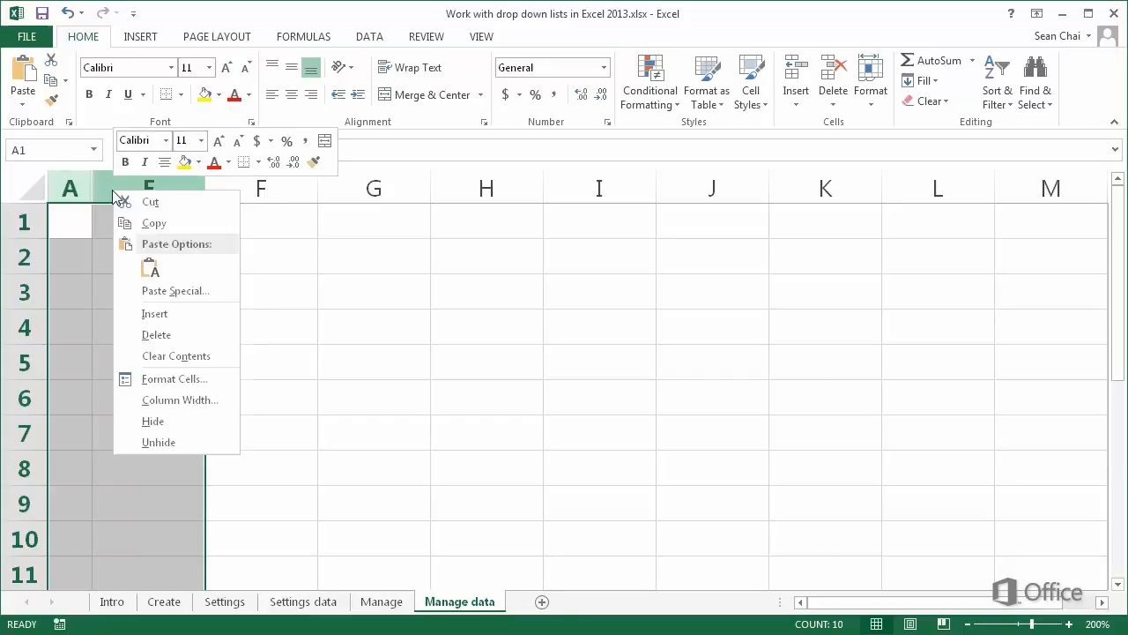
pyautogui.click(197, 442)
pyautogui.click(197, 434)
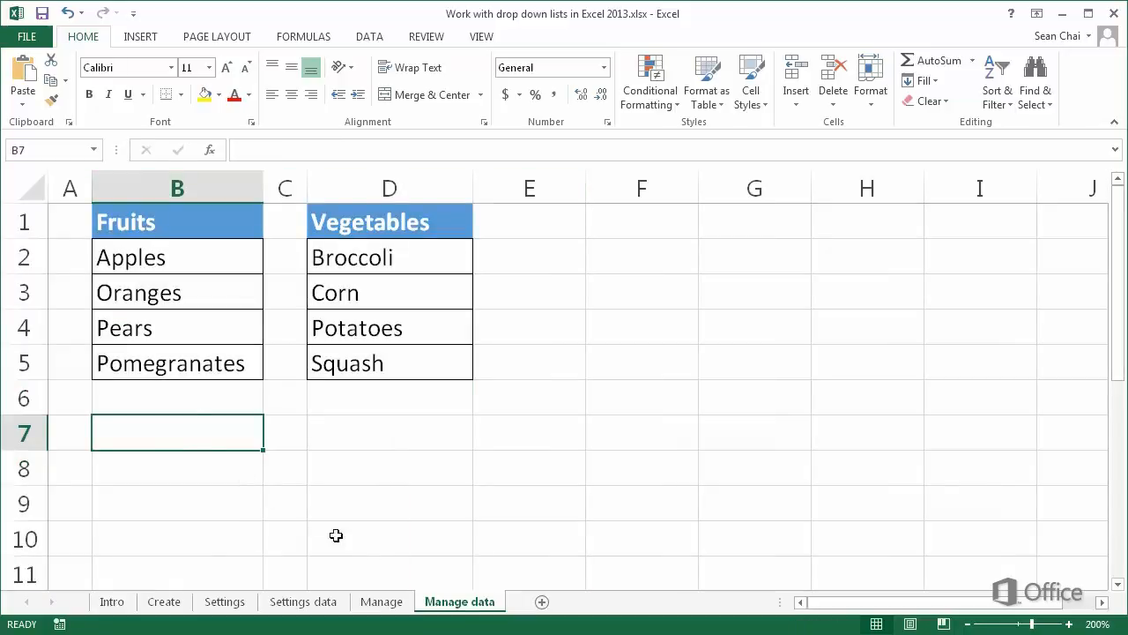
# - Hide the Manage data worksheet
pyautogui.rightClick(461, 607)
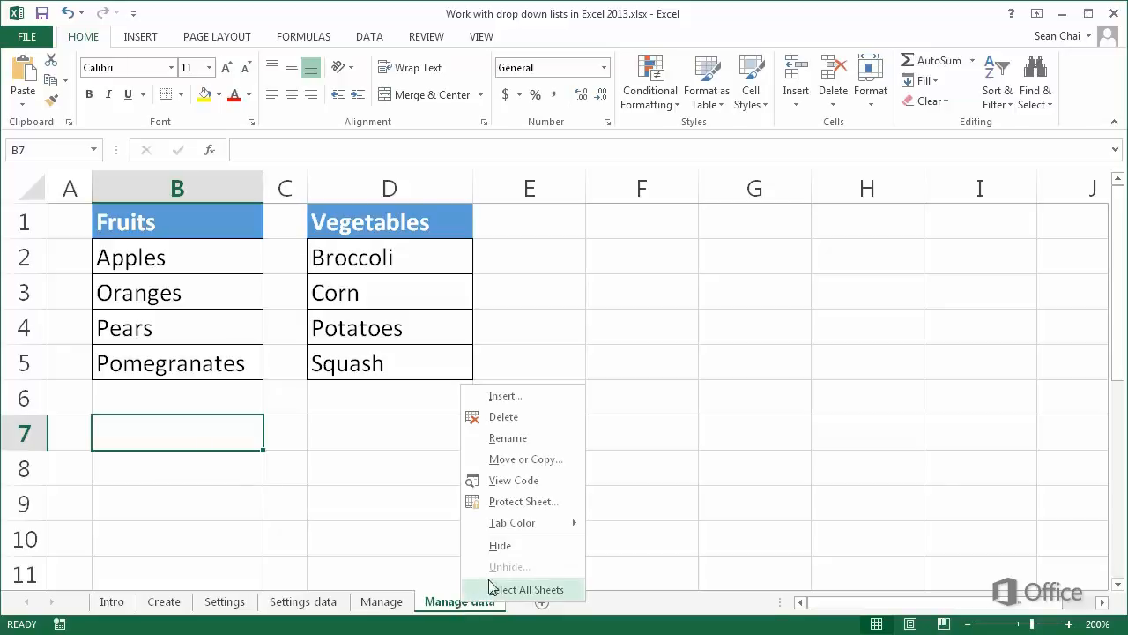
pyautogui.click(509, 546)
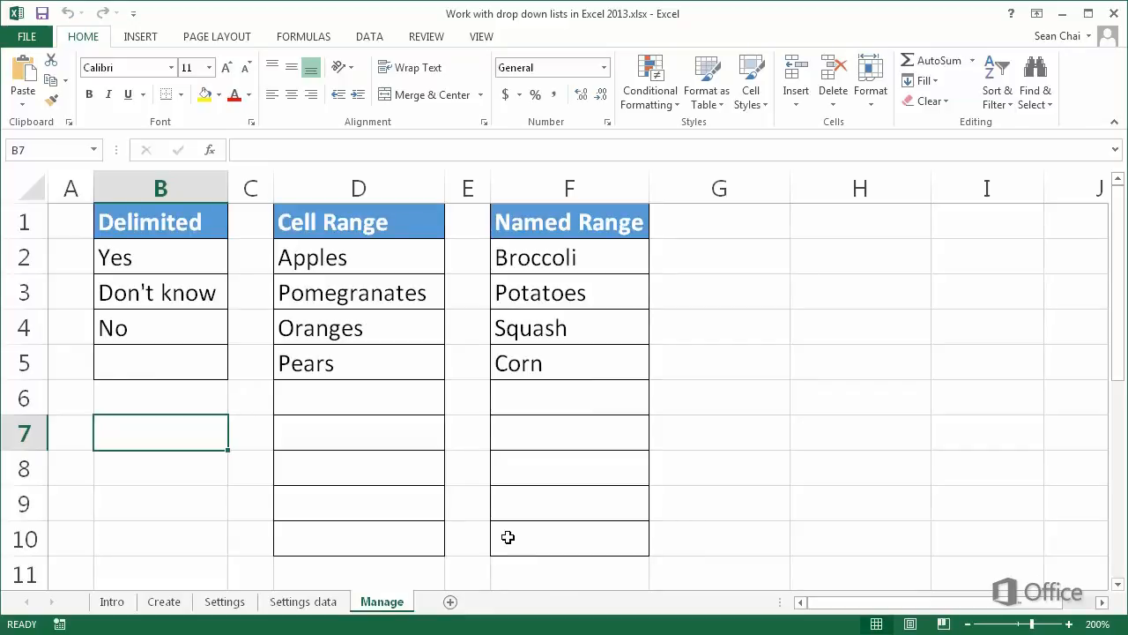
# - Unhide the Manage data worksheet
pyautogui.rightClick(401, 604)
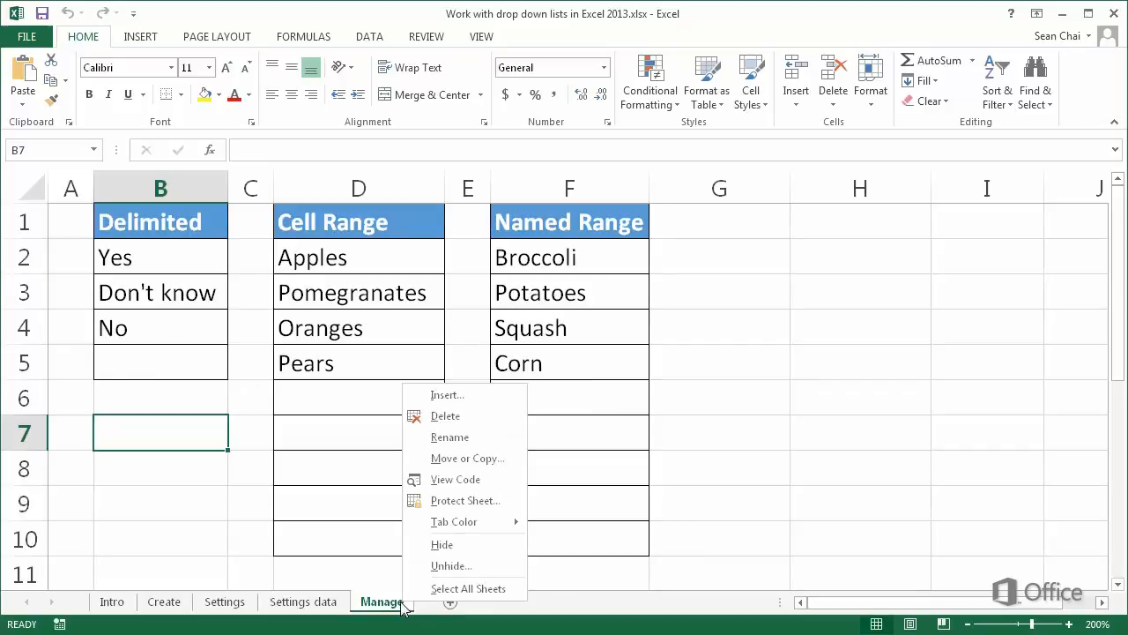
pyautogui.click(452, 564)
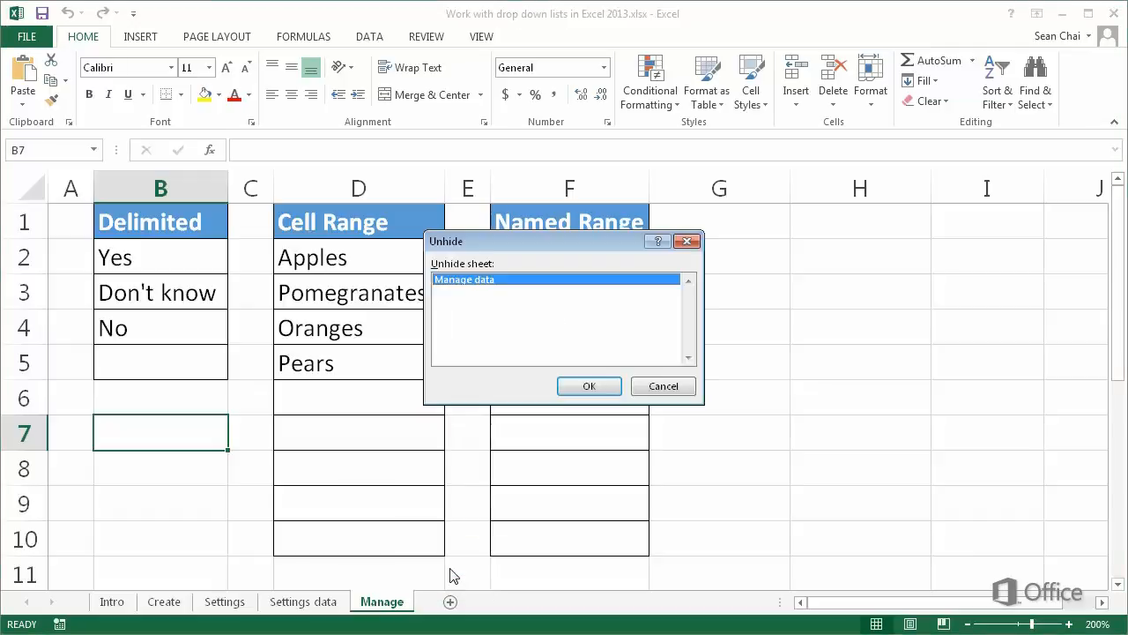
pyautogui.click(588, 388)
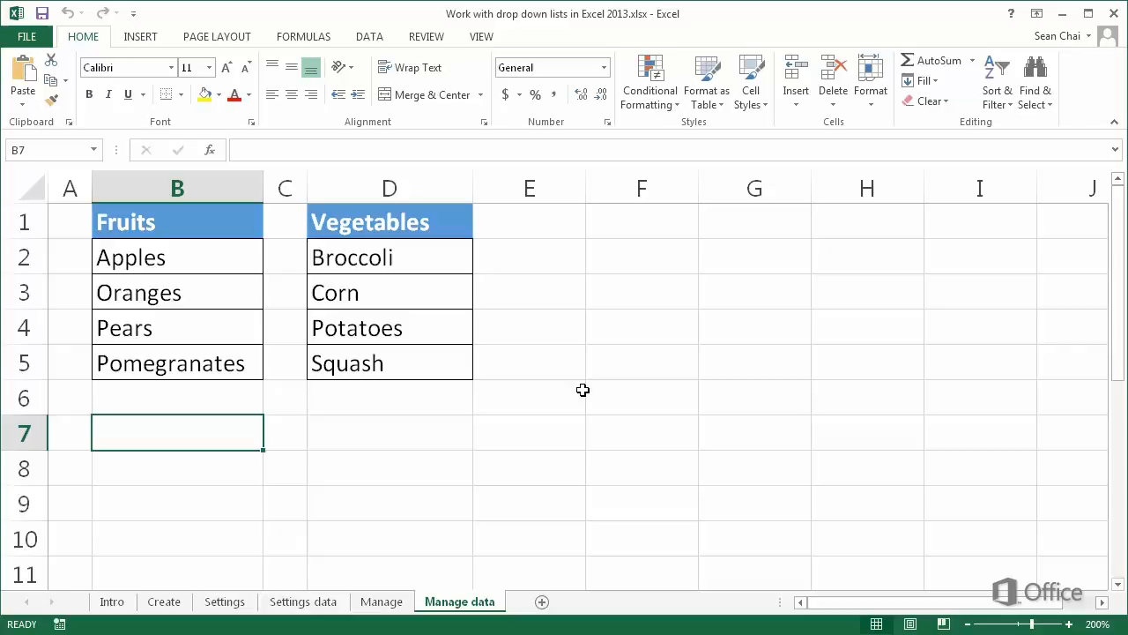
# - Protect the Manage data sheet with a password and re-enter the password to confirm
pyautogui.rightClick(464, 602)
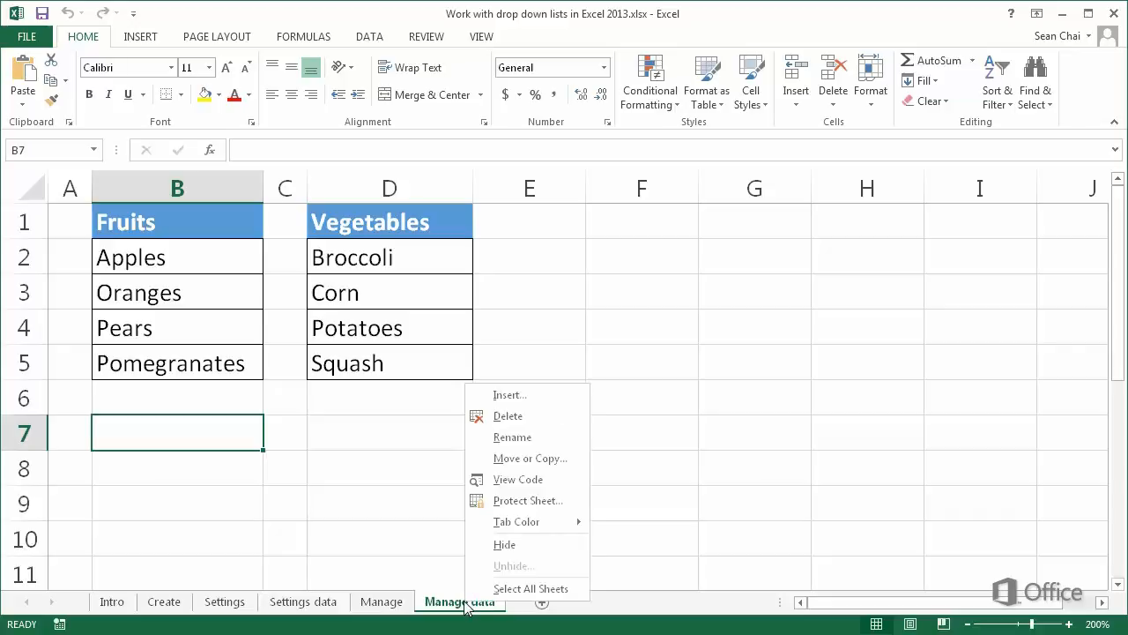
pyautogui.click(525, 501)
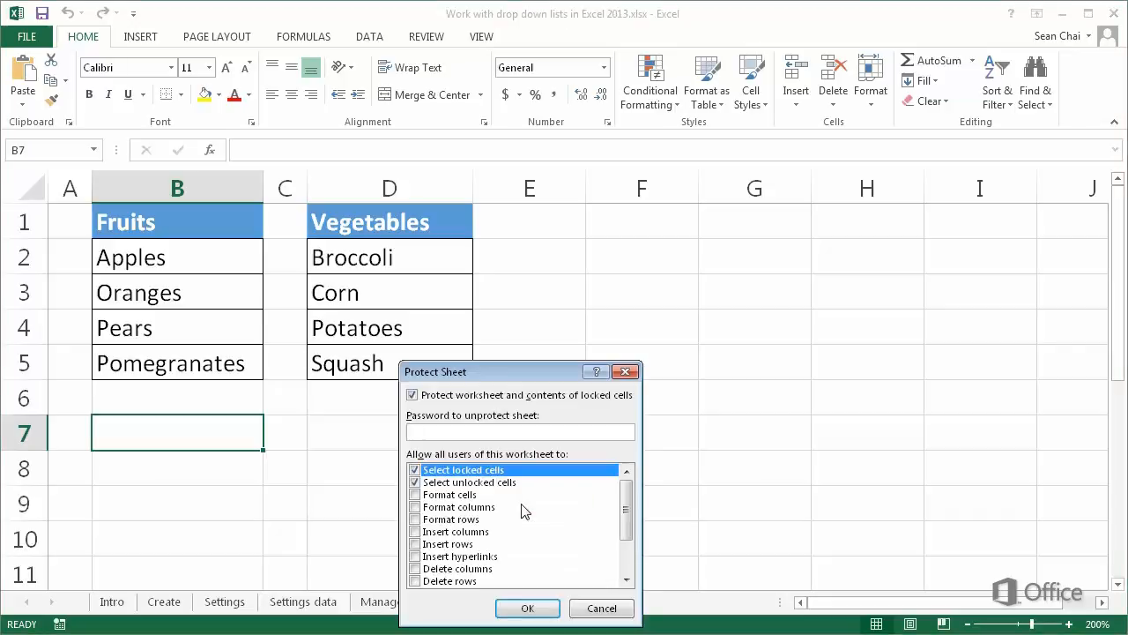
pyautogui.write('••••')
pyautogui.click(526, 607)
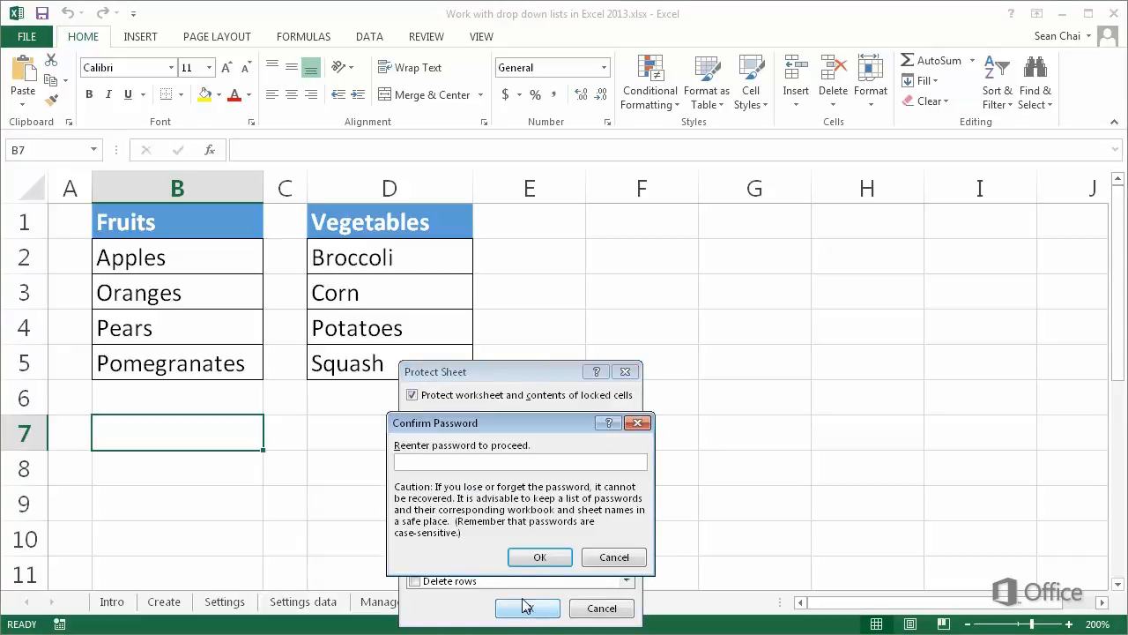
pyautogui.write('••••')
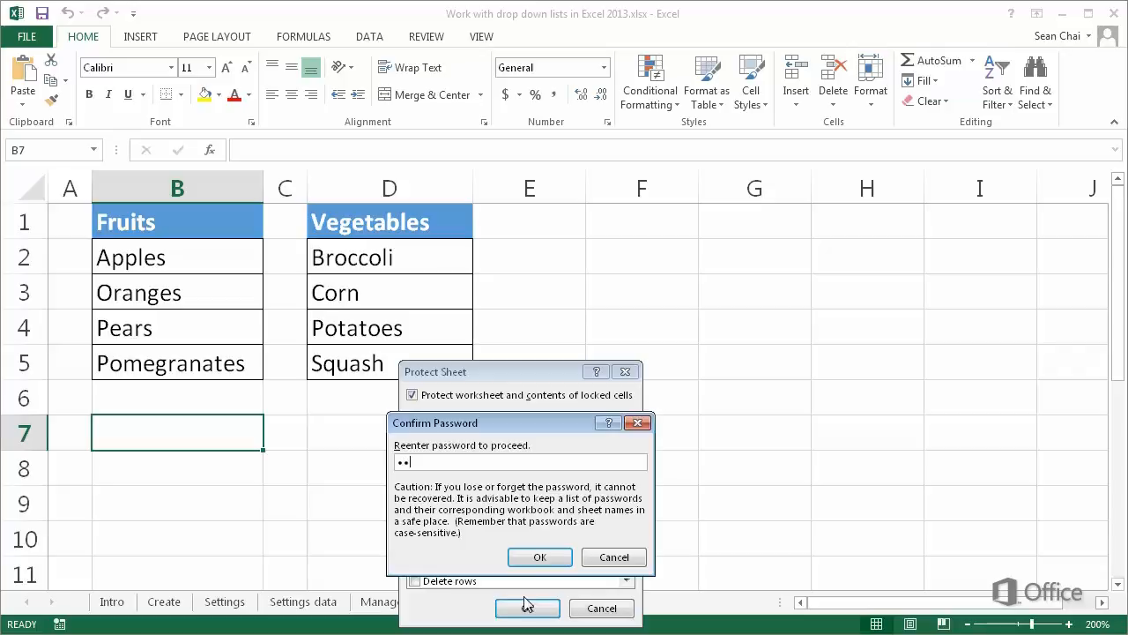
pyautogui.click(535, 558)
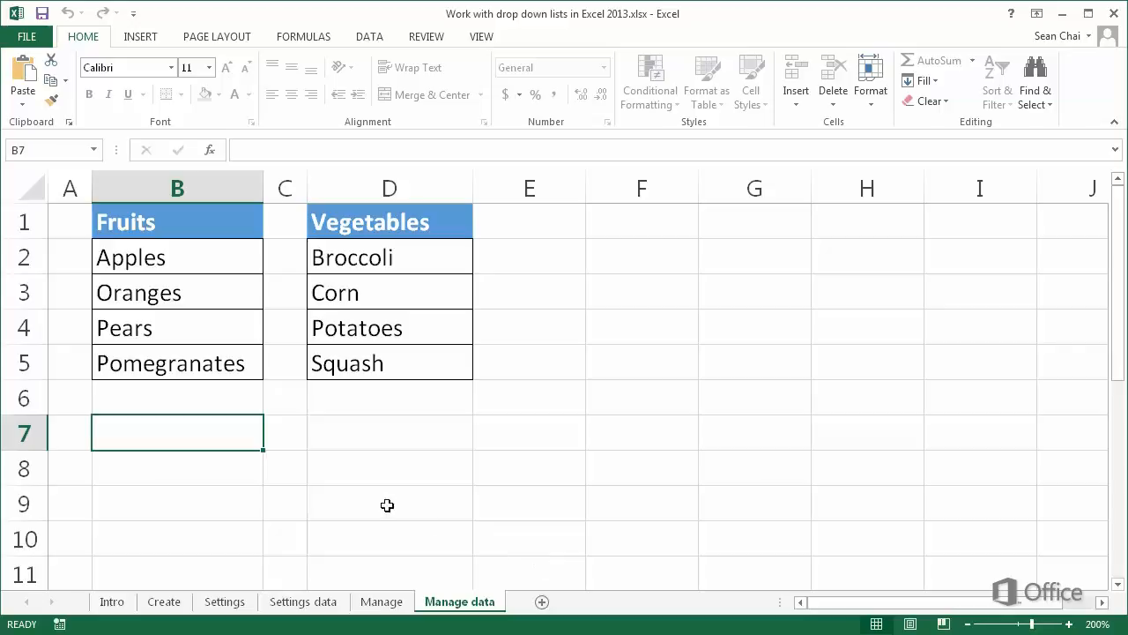
# - Try editing the Pears cell, then unprotect the sheet by entering its password
pyautogui.doubleClick(235, 446)
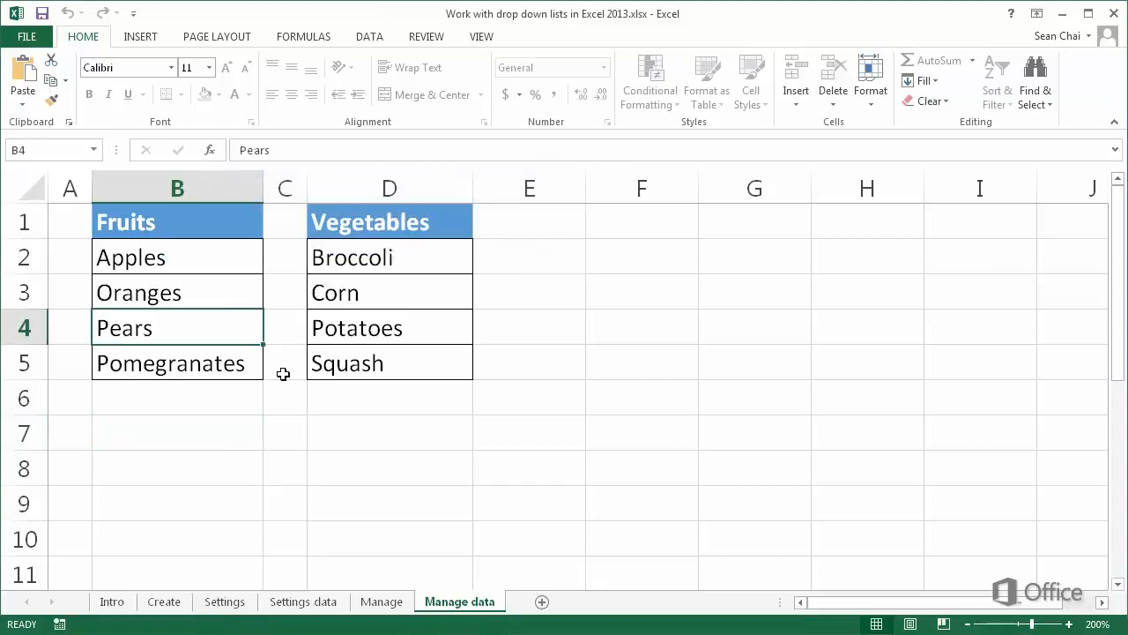
pyautogui.rightClick(460, 601)
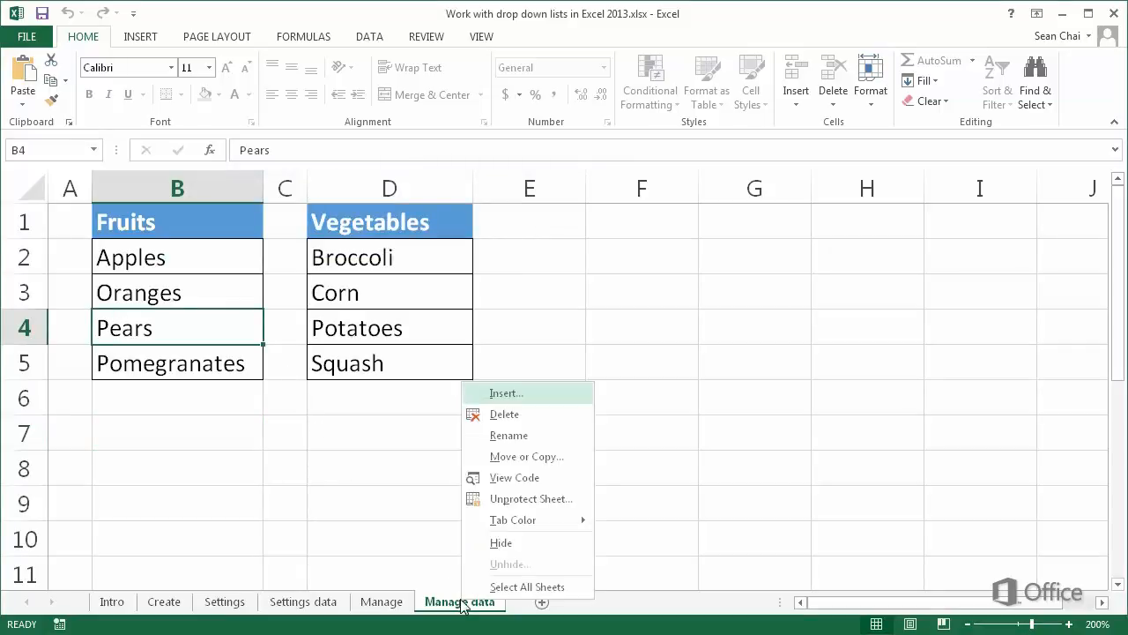
pyautogui.click(517, 499)
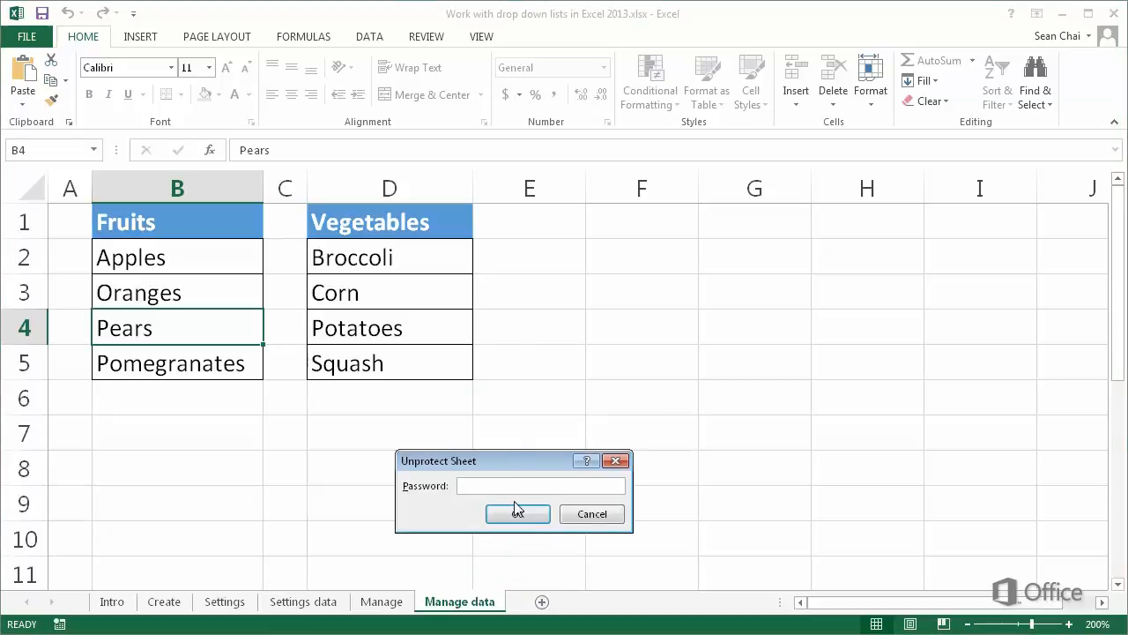
pyautogui.write('••••')
pyautogui.click(518, 516)
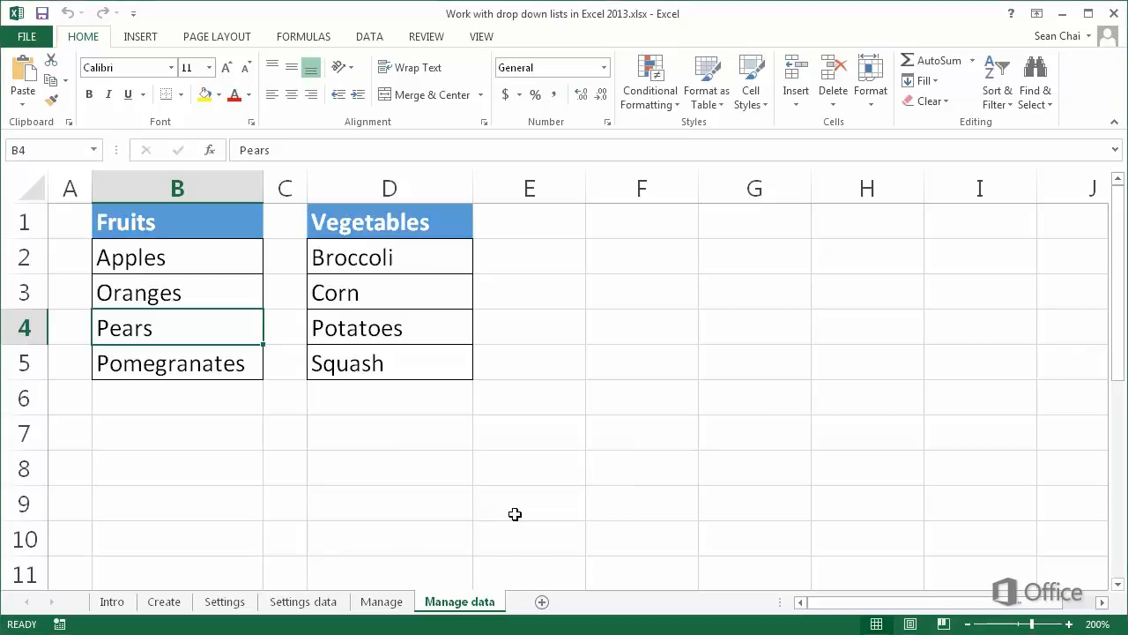
# - Select the whole sheet and clear the Locked cell protection option for all cells
pyautogui.click(206, 461)
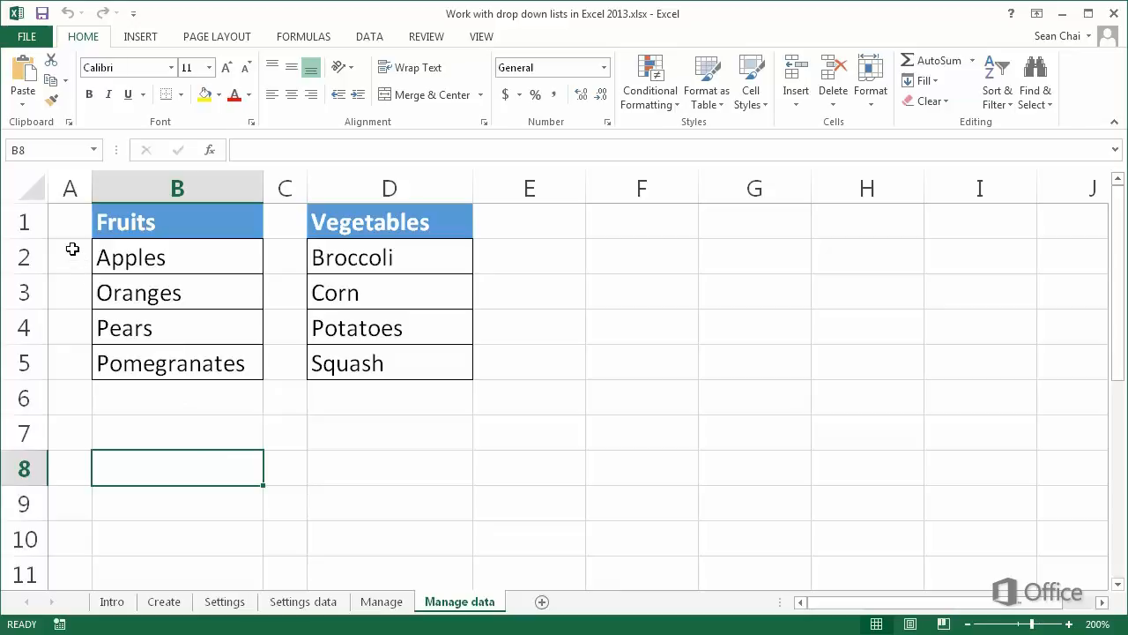
pyautogui.click(34, 186)
pyautogui.rightClick(36, 187)
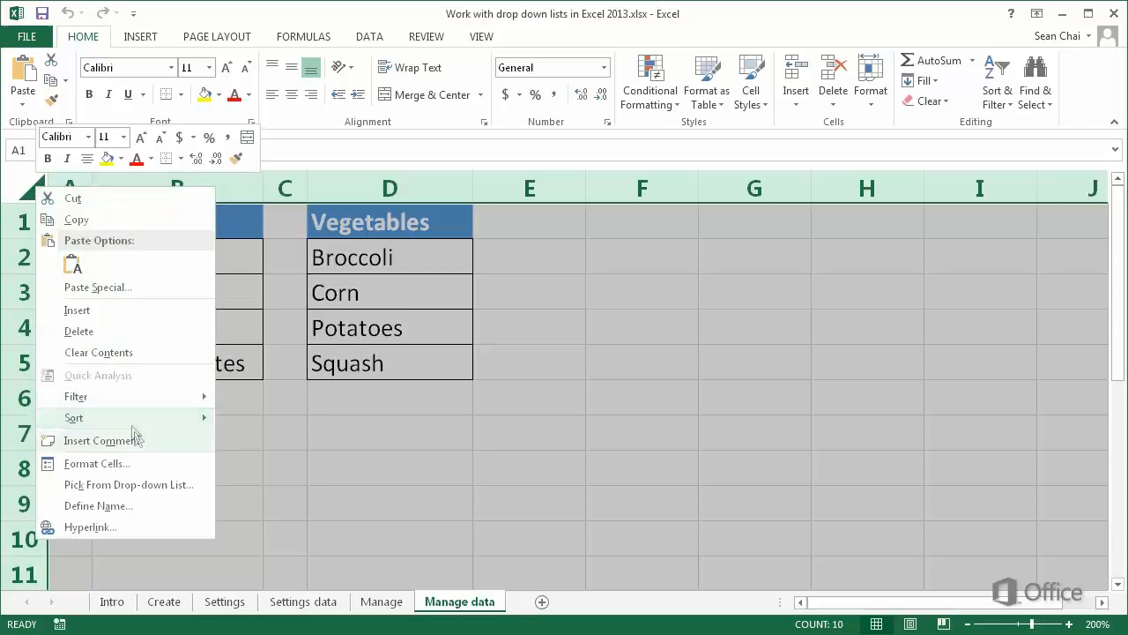
pyautogui.click(145, 468)
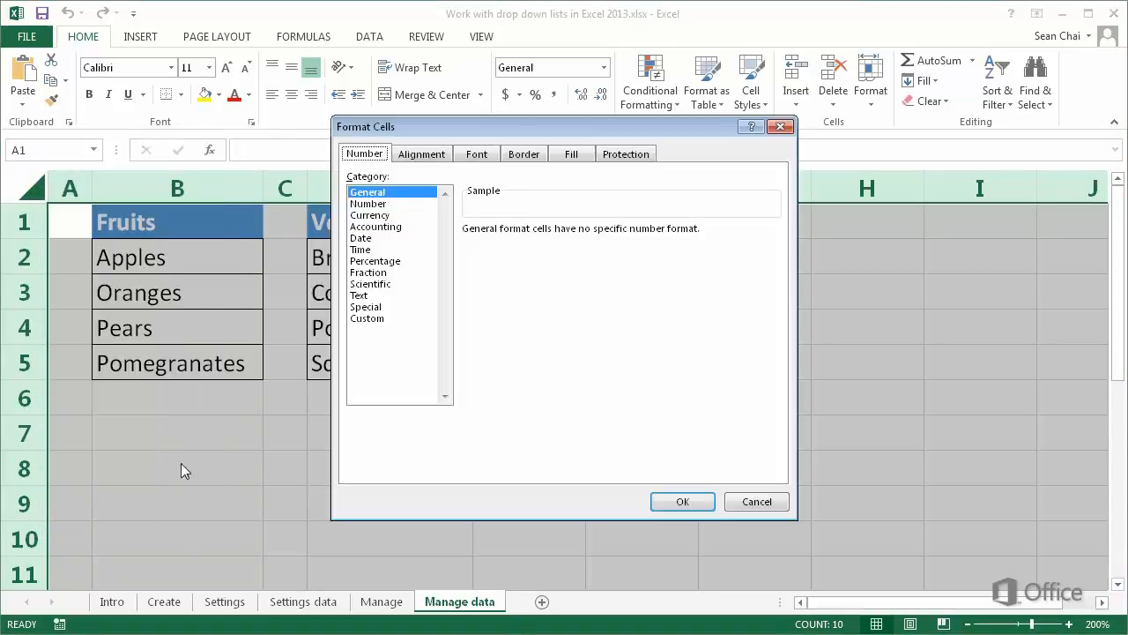
pyautogui.click(622, 156)
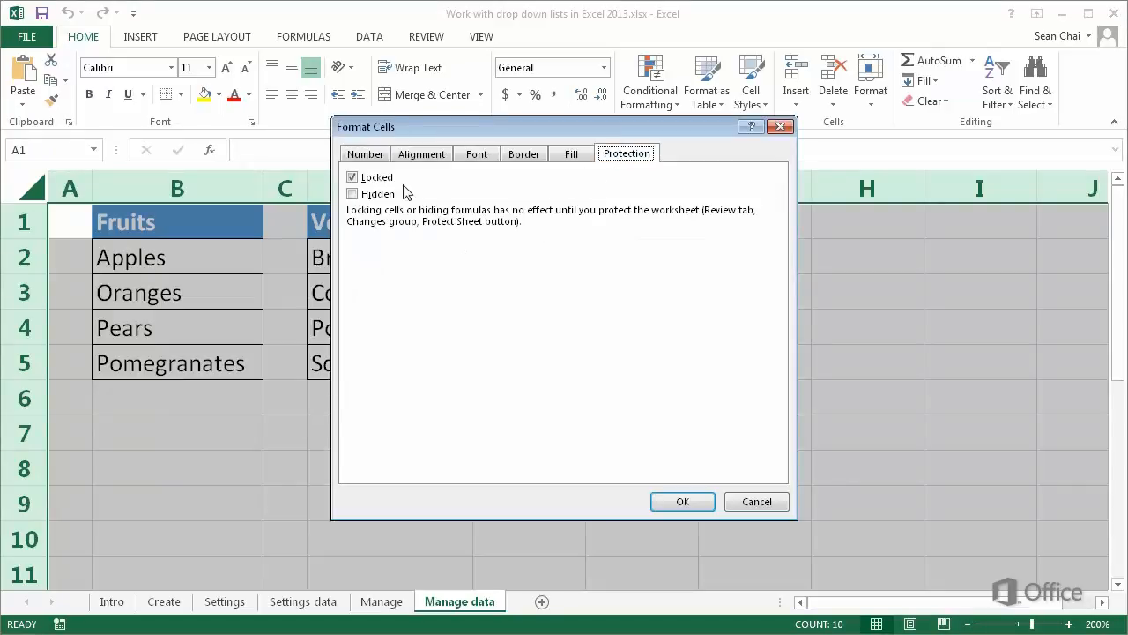
pyautogui.click(374, 180)
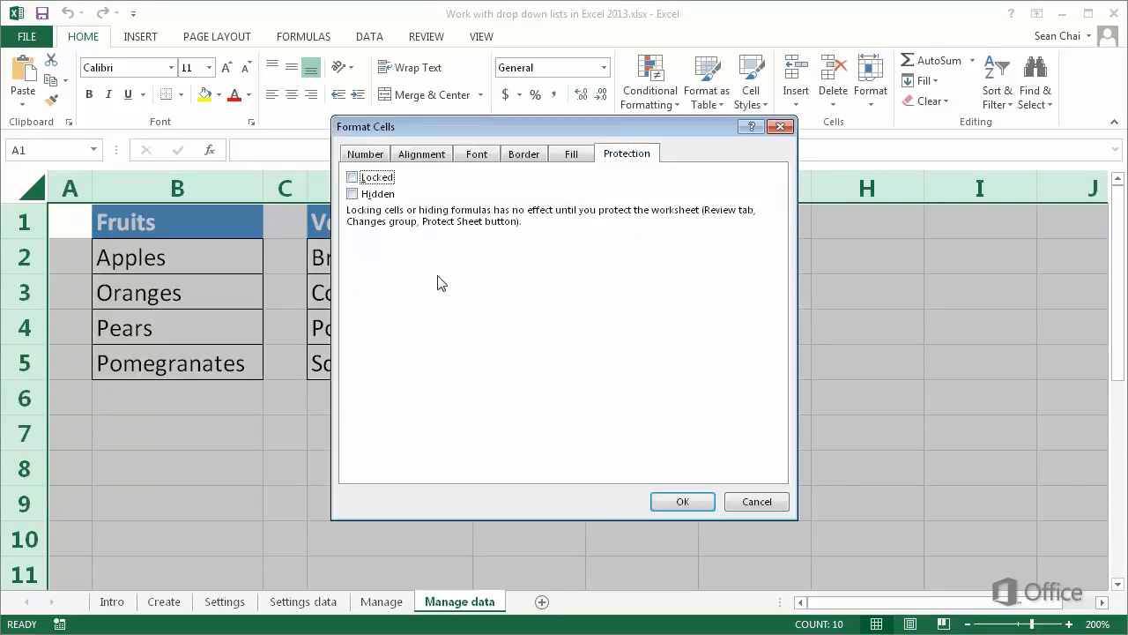
pyautogui.click(684, 501)
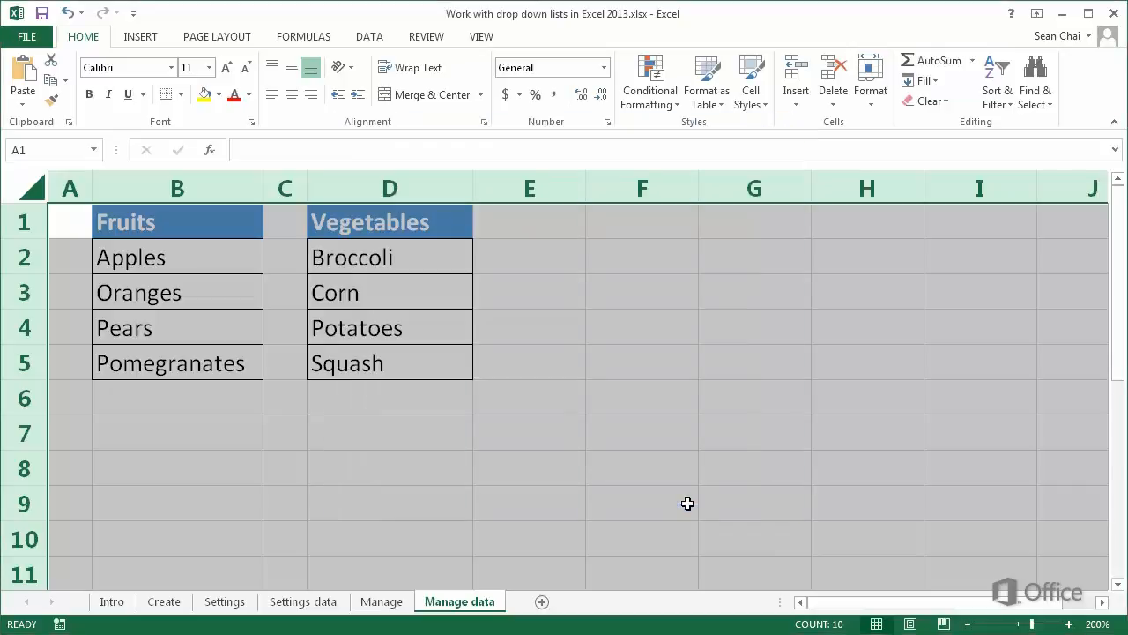
# - Set the Locked protection option on the range B1:D5 holding both lists
pyautogui.click(184, 226)
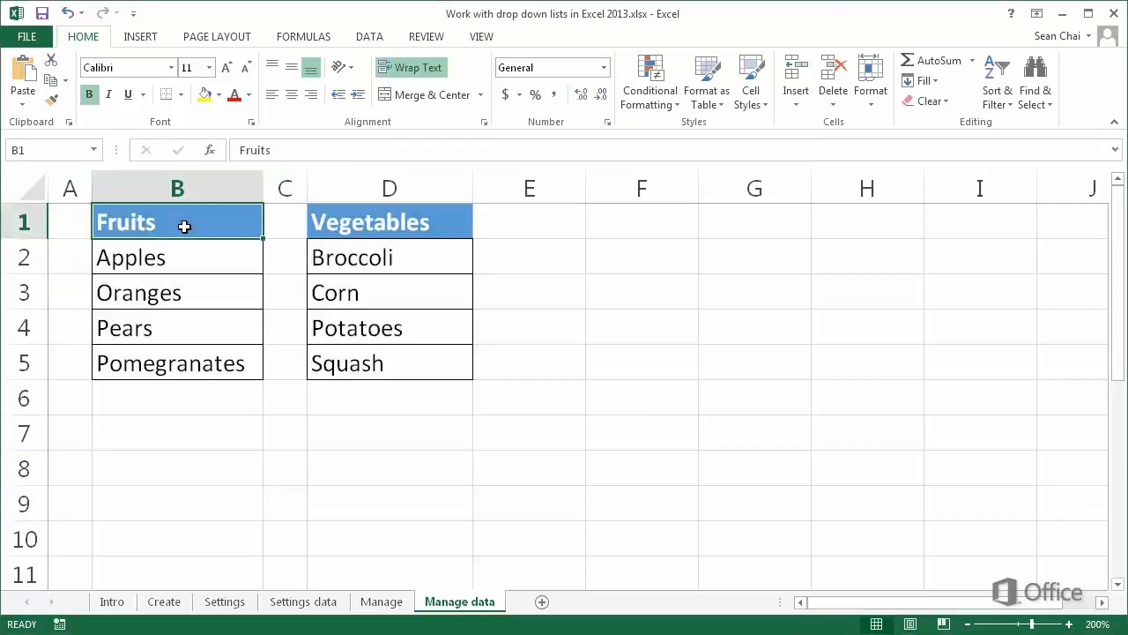
pyautogui.moveTo(183, 226); pyautogui.dragTo(357, 370)
pyautogui.rightClick(359, 373)
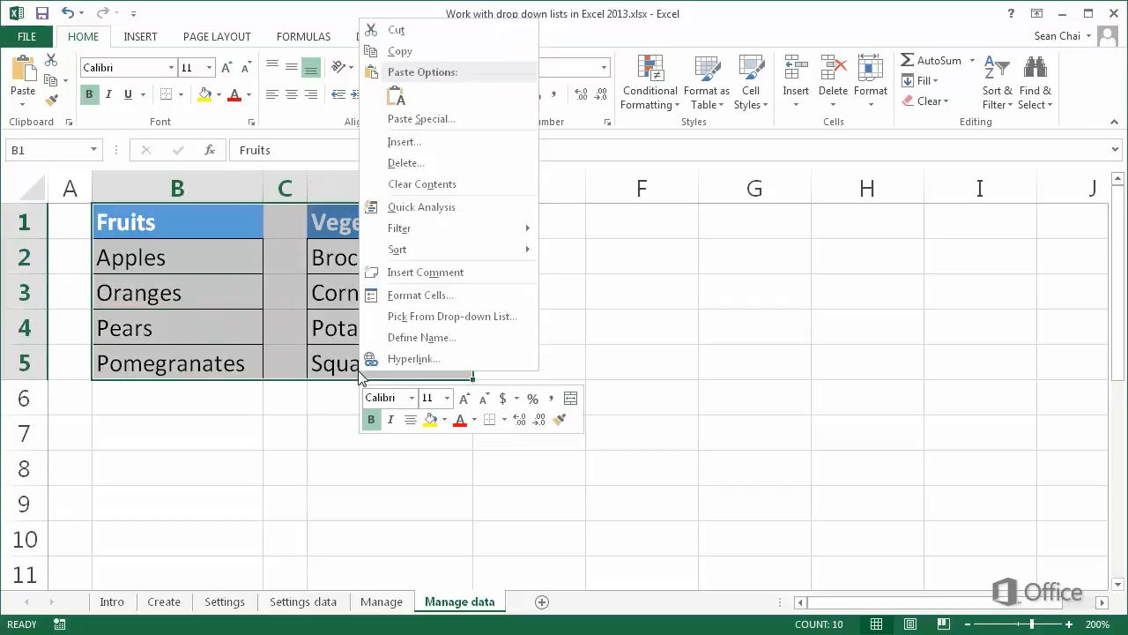
pyautogui.click(405, 295)
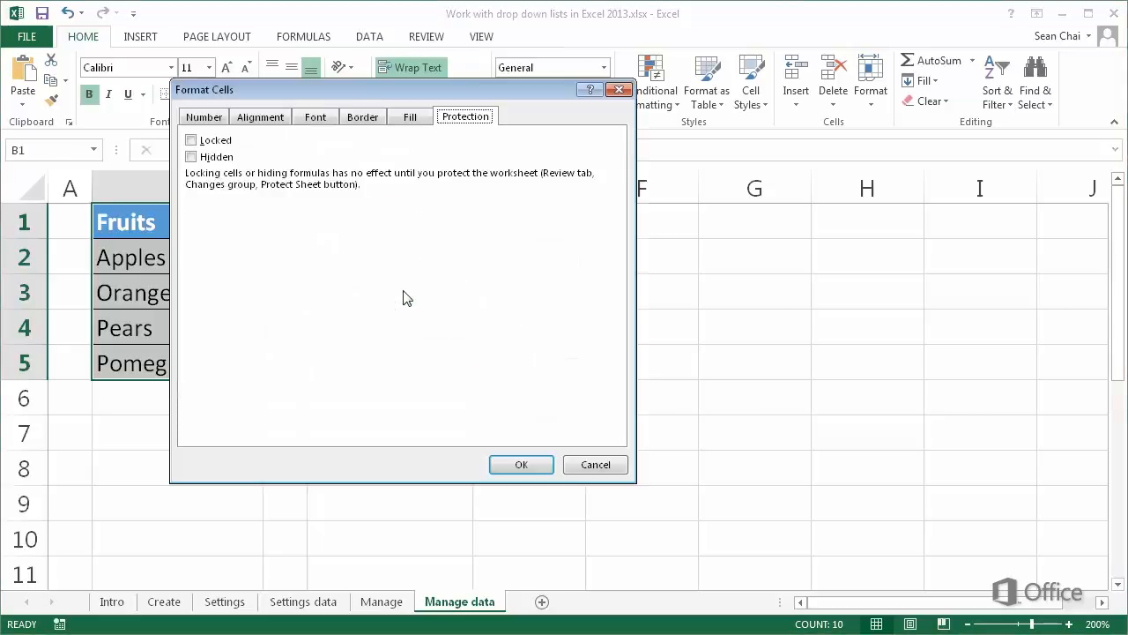
pyautogui.click(225, 148)
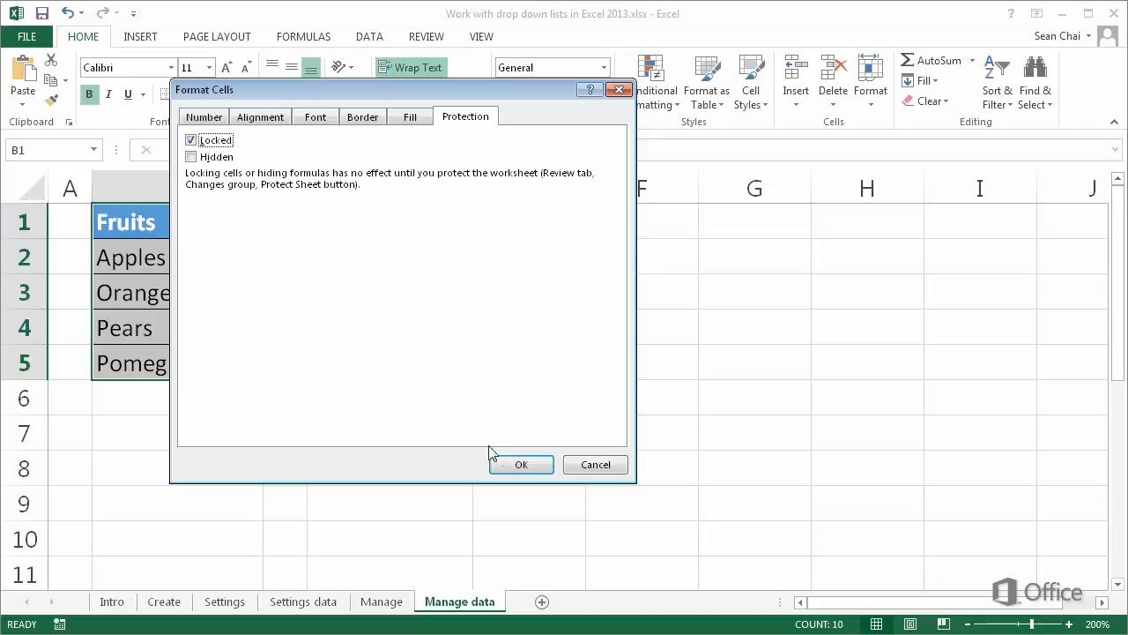
pyautogui.click(519, 465)
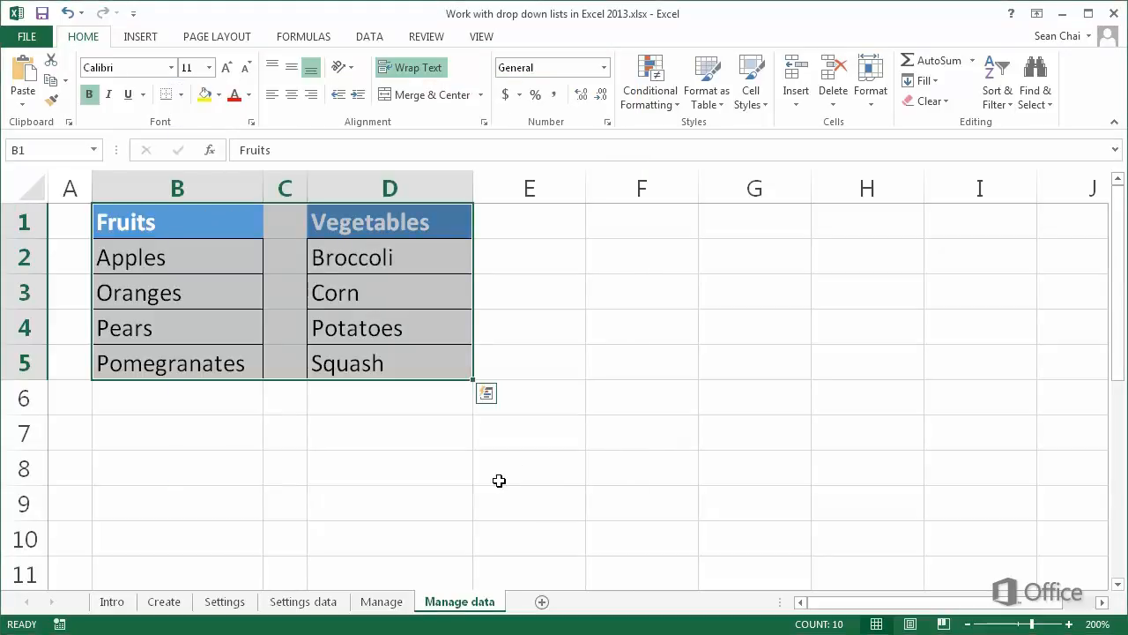
# - Enter "Need to add bananas" in cell B8
pyautogui.click(220, 454)
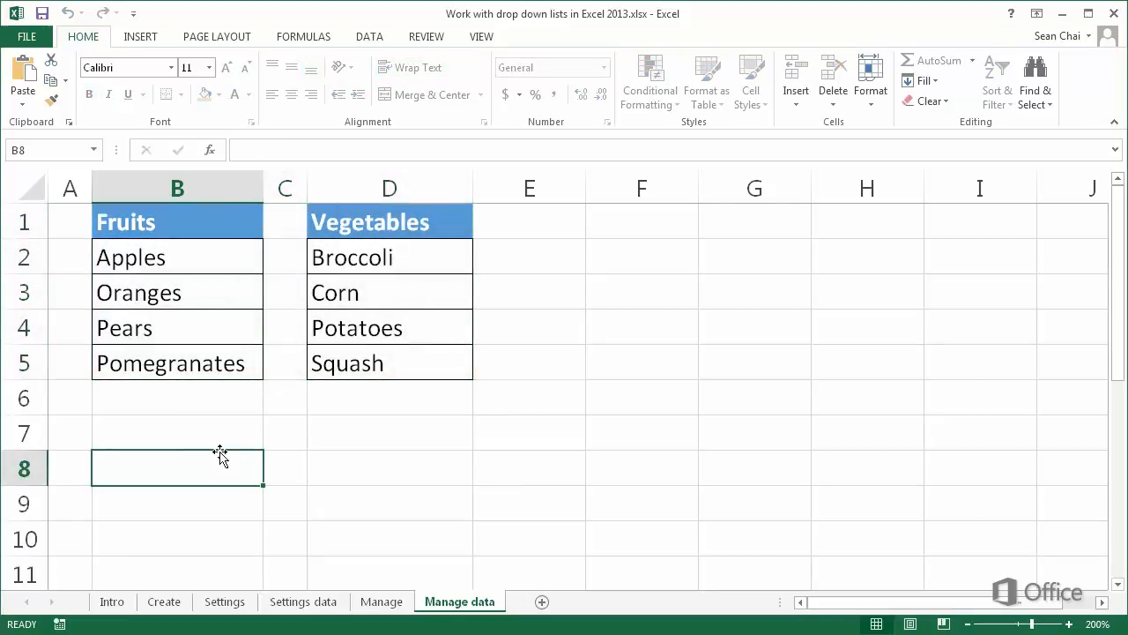
pyautogui.write('Need to ')
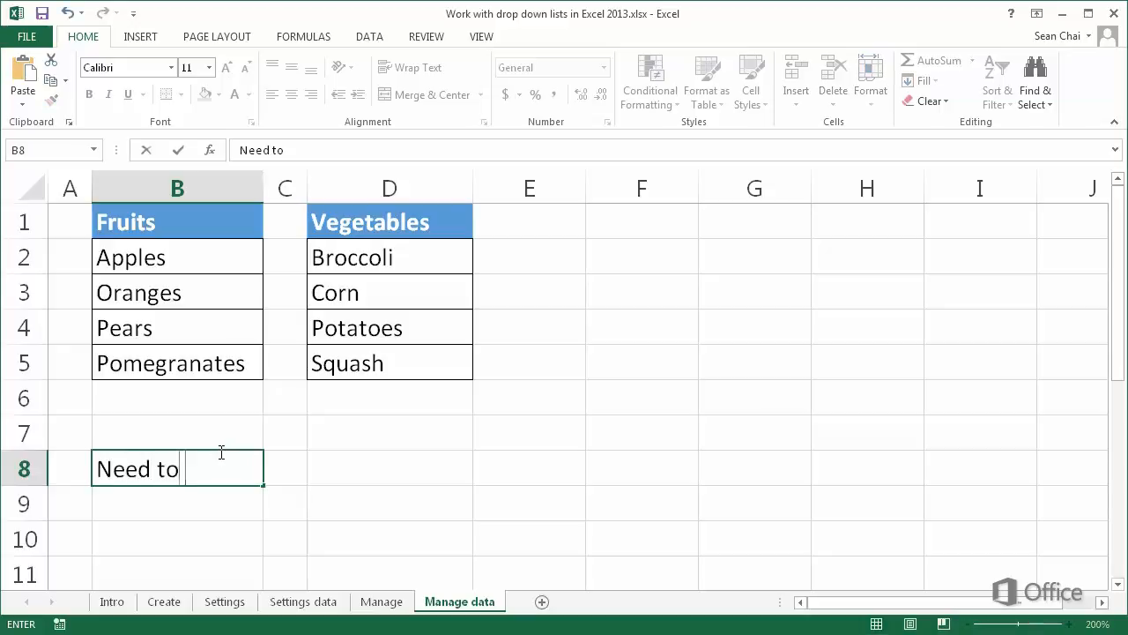
pyautogui.write('add bana')
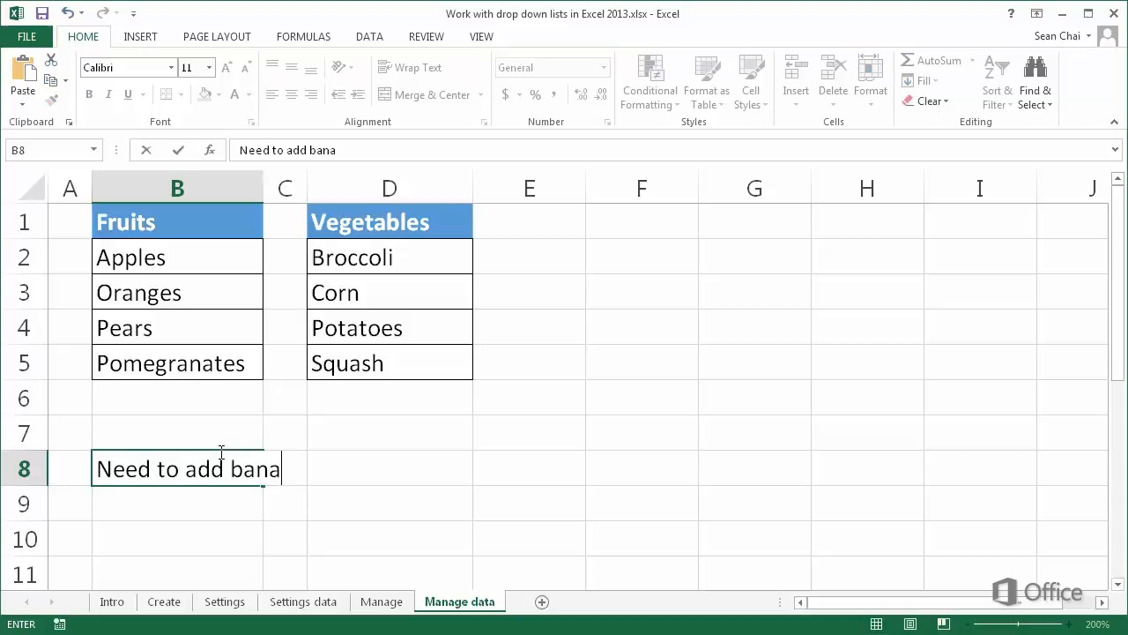
pyautogui.write('nas')
pyautogui.press('Return')
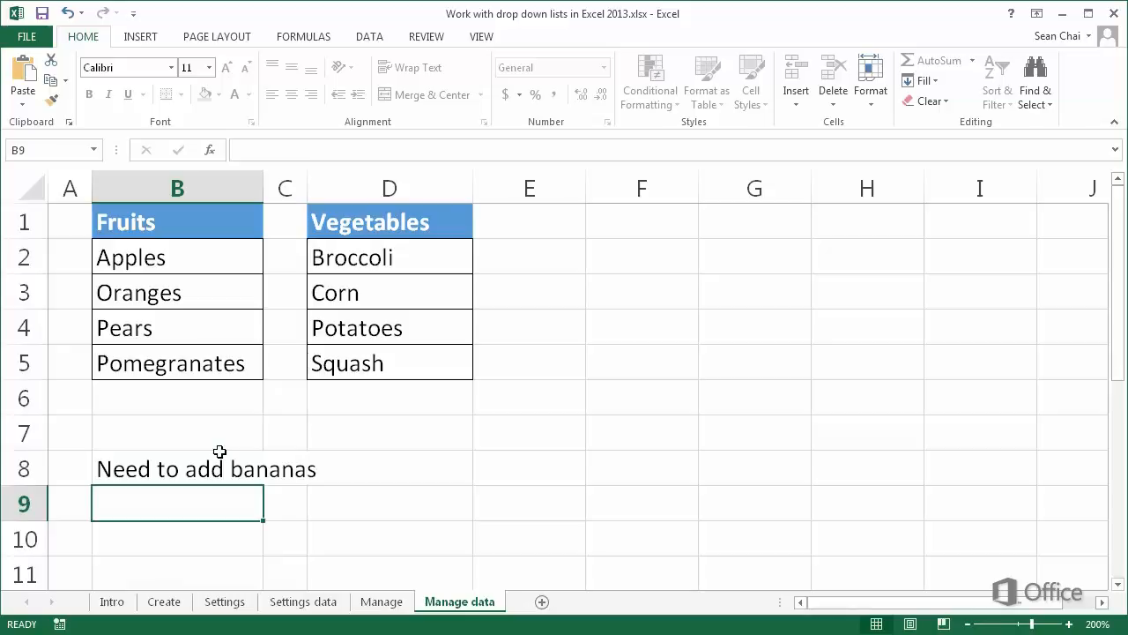
pyautogui.click(214, 295)
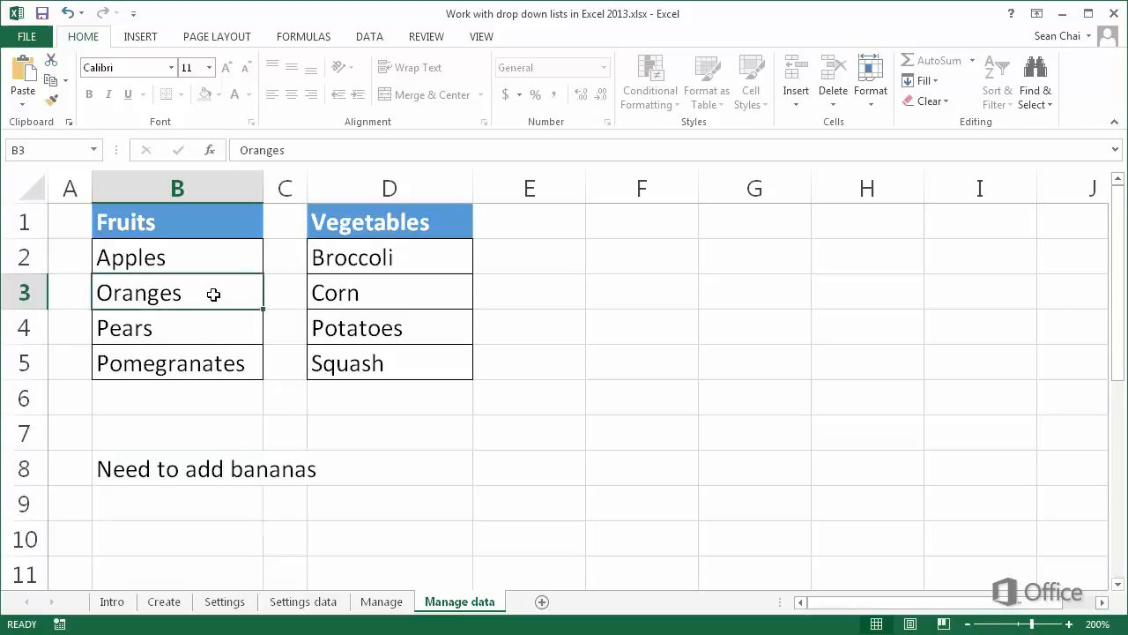
pyautogui.doubleClick(213, 294)
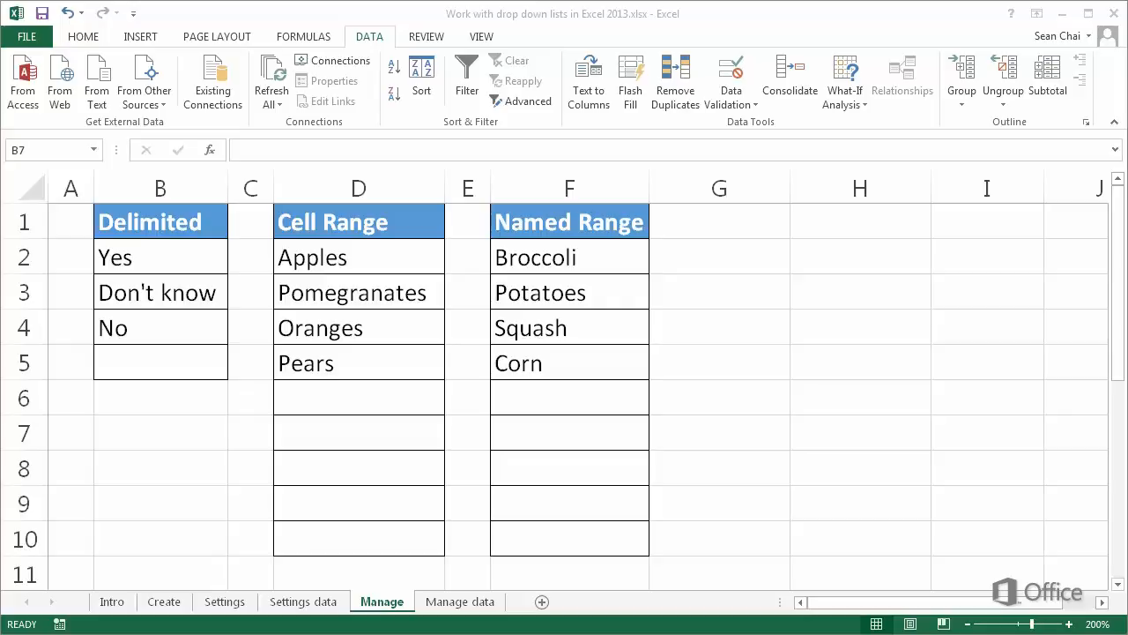
# - Change the delimited drop-down source for cells B2:B5 on the Manage sheet to Yes,No,Maybe
pyautogui.click(156, 257)
pyautogui.moveTo(156, 256); pyautogui.dragTo(150, 358)
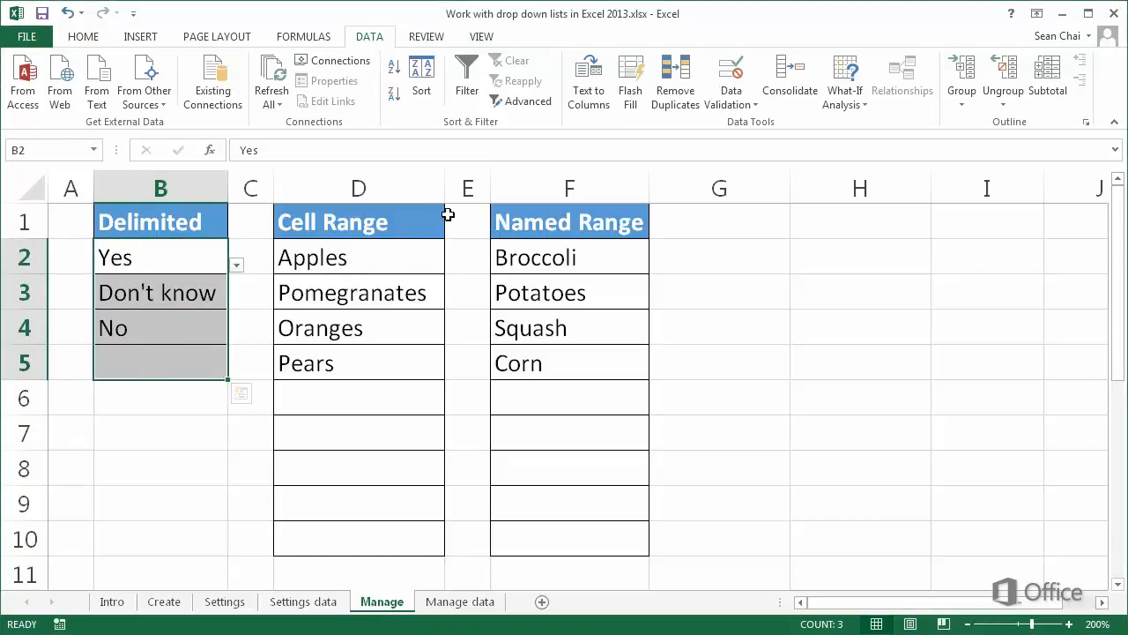
pyautogui.click(726, 78)
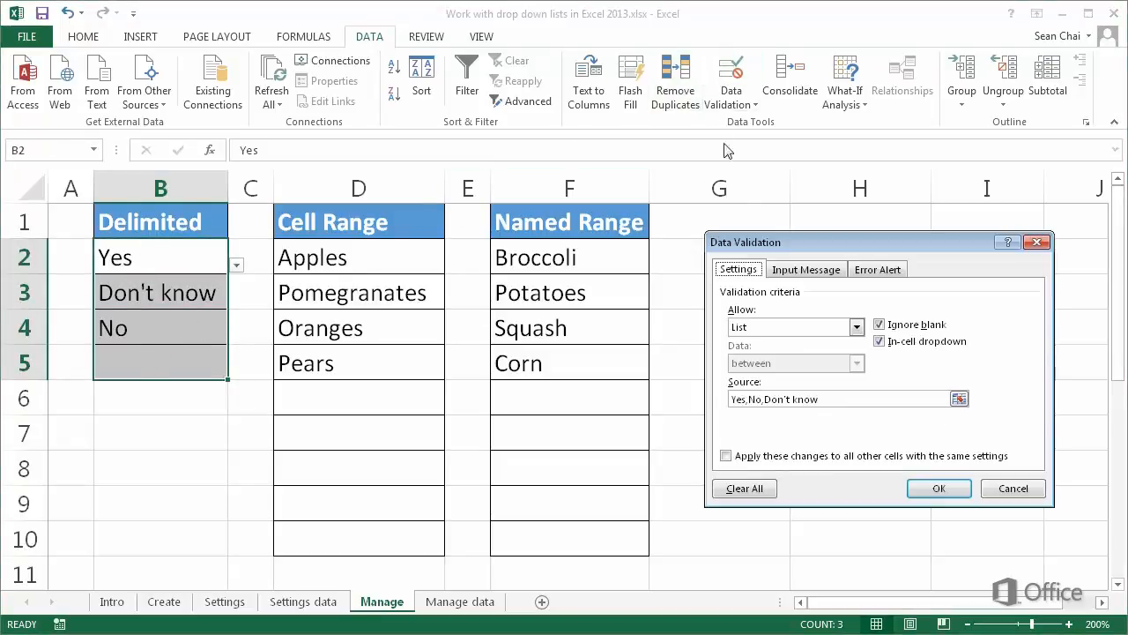
pyautogui.click(833, 397)
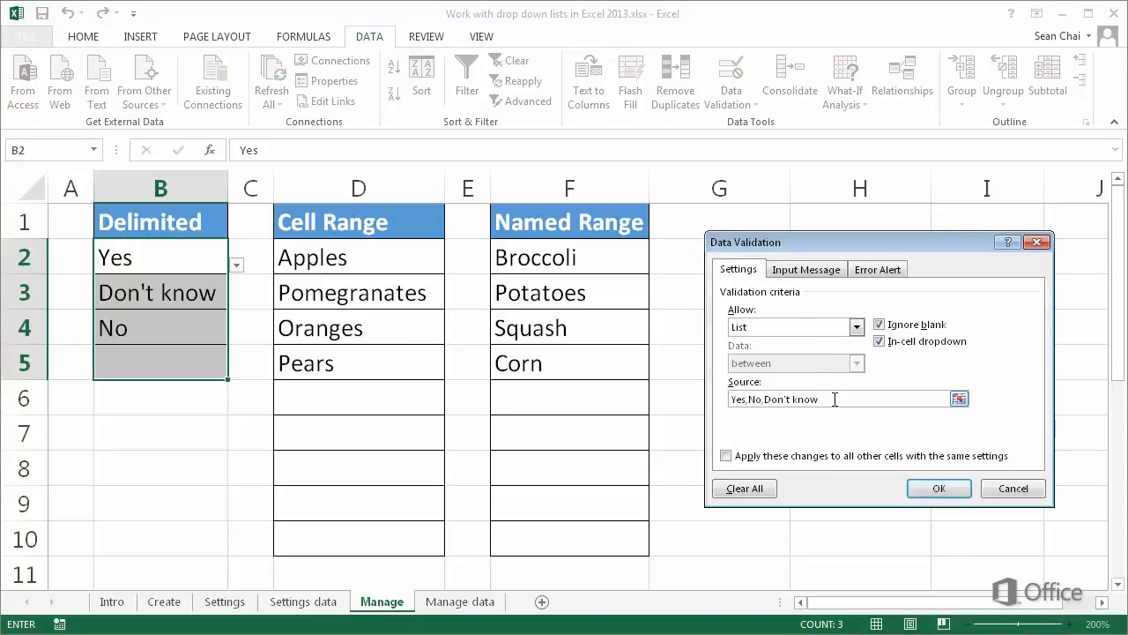
pyautogui.press('BackSpace')
pyautogui.press('BackSpace')
pyautogui.press('BackSpace')
pyautogui.press('BackSpace')
pyautogui.press('BackSpace')
pyautogui.press('BackSpace')
pyautogui.press('BackSpace')
pyautogui.press('BackSpace')
pyautogui.press('BackSpace')
pyautogui.press('BackSpace')
pyautogui.write('Maybe')
pyautogui.click(936, 485)
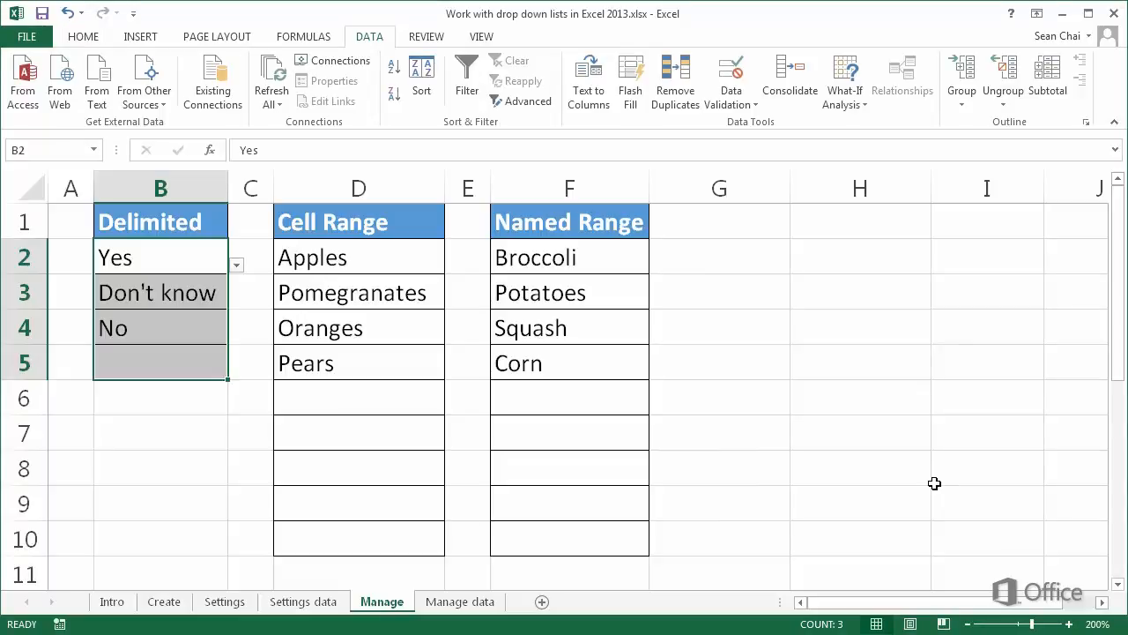
# - Open the drop-down in cell B5 to check its options
pyautogui.click(207, 354)
pyautogui.click(237, 372)
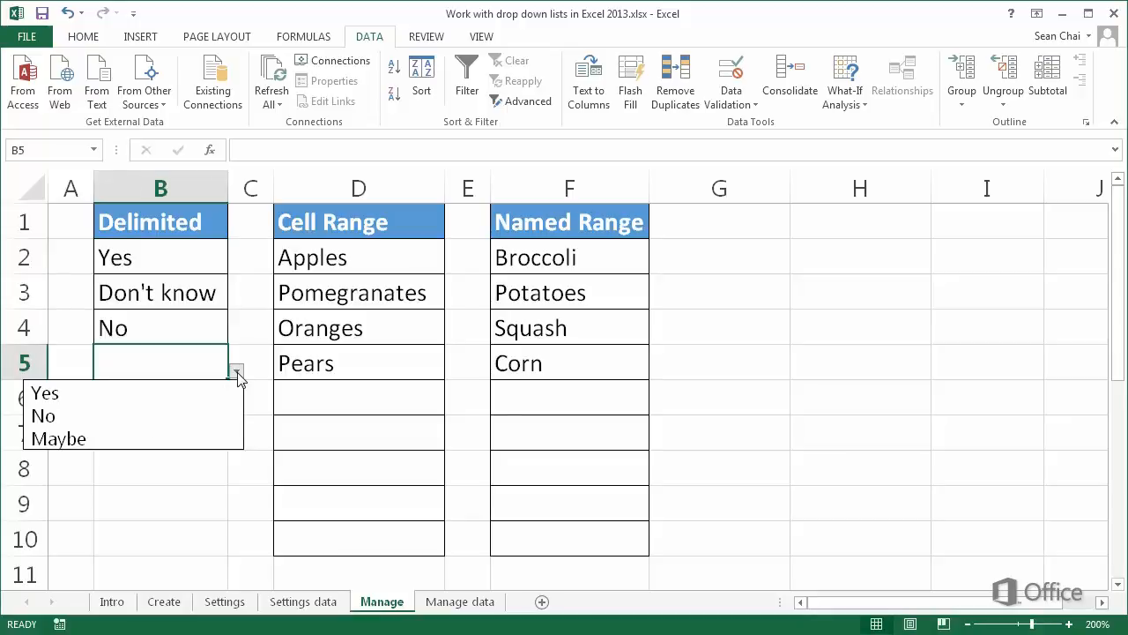
pyautogui.click(152, 433)
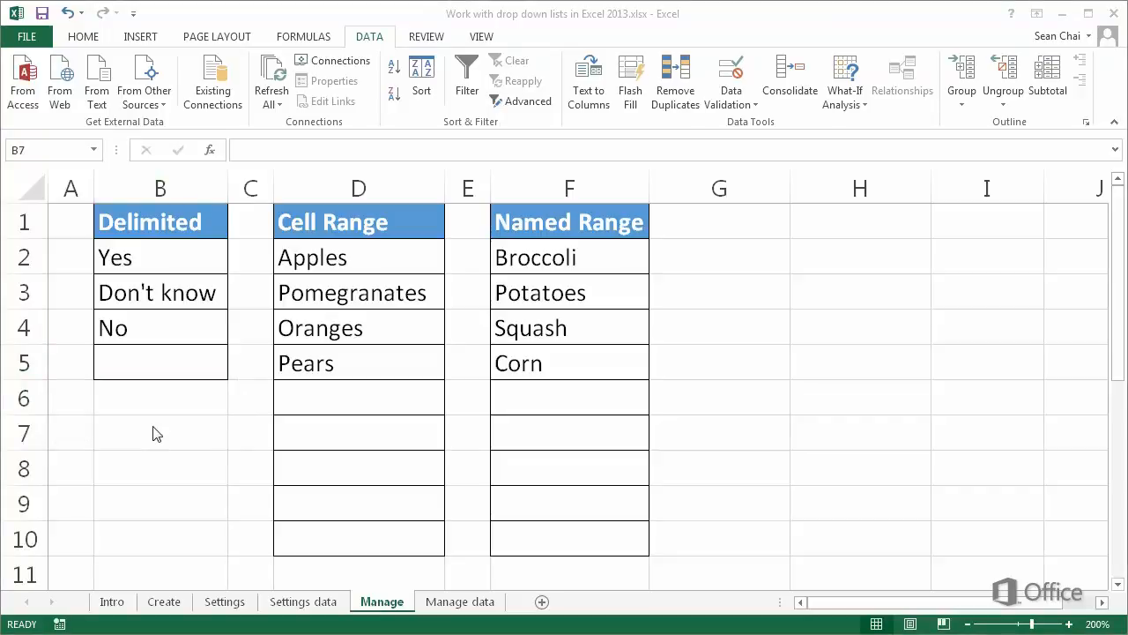
# - Enter Star fruit in cell B5 of the Fruits list on the Manage data sheet
pyautogui.click(447, 602)
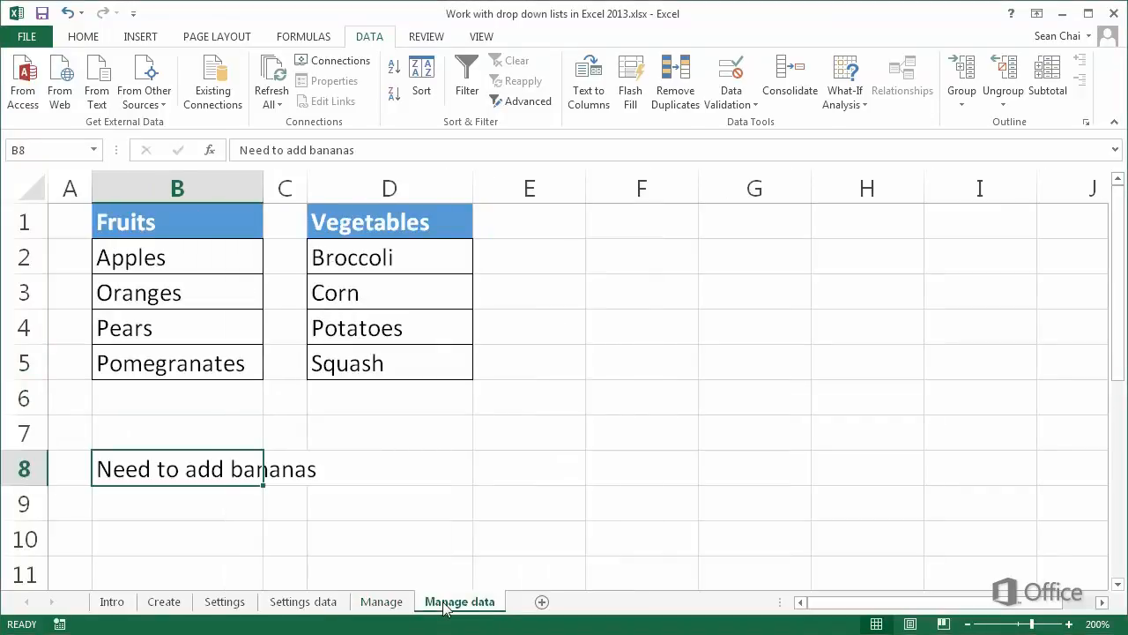
pyautogui.click(204, 362)
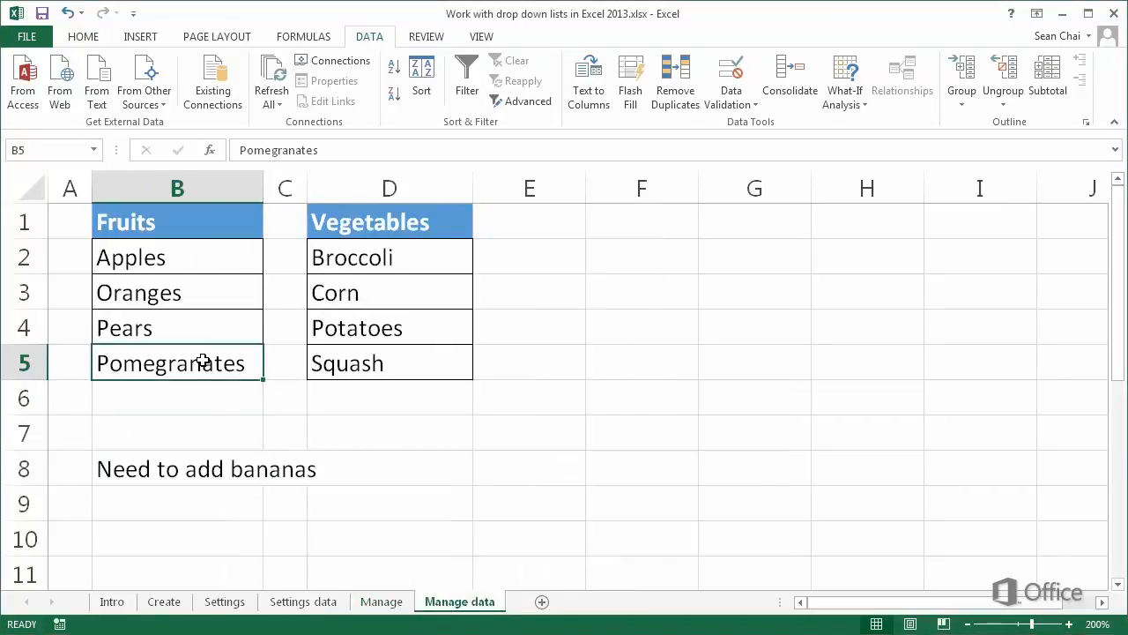
pyautogui.write('Star ')
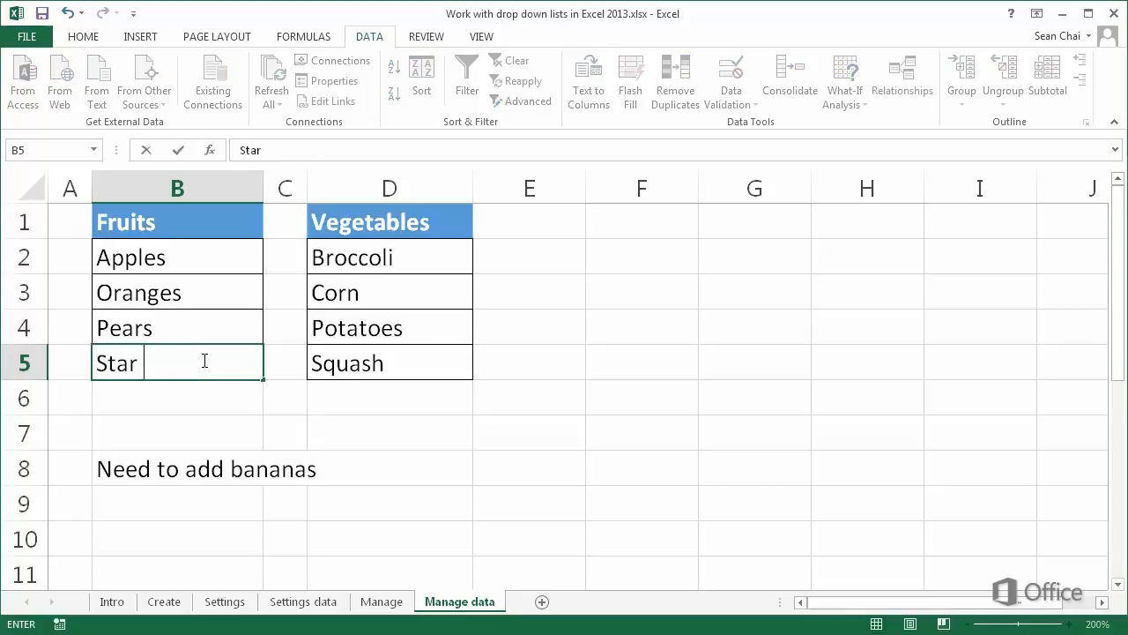
pyautogui.write('fruit')
pyautogui.press('Return')
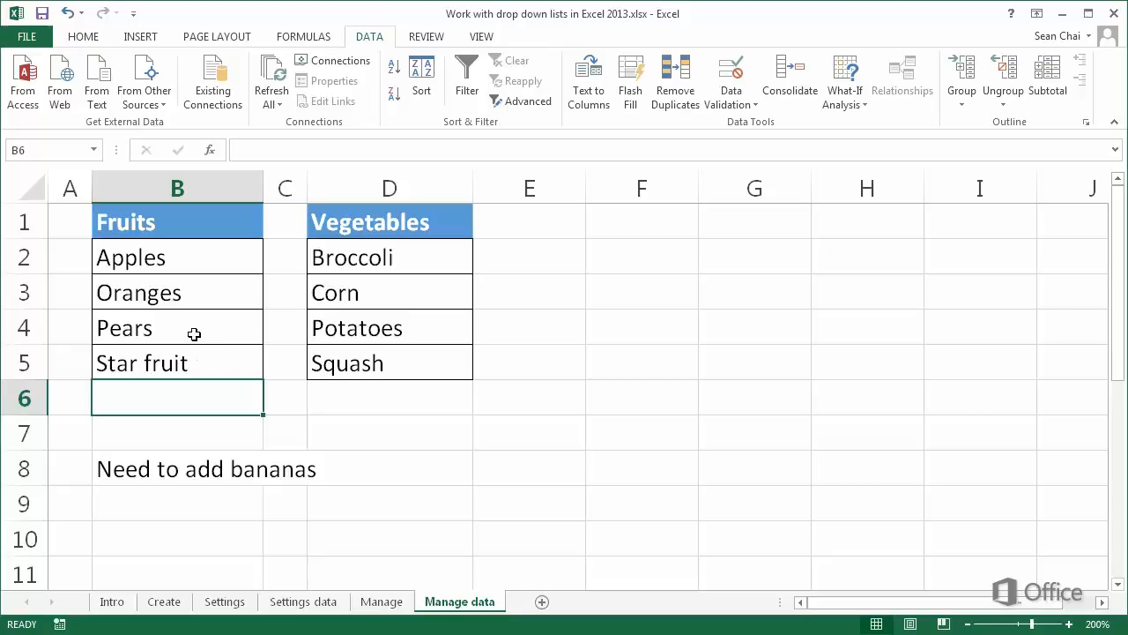
# - Insert a cell at B3 shifting cells down, and enter Bananas in it
pyautogui.click(192, 289)
pyautogui.rightClick(193, 289)
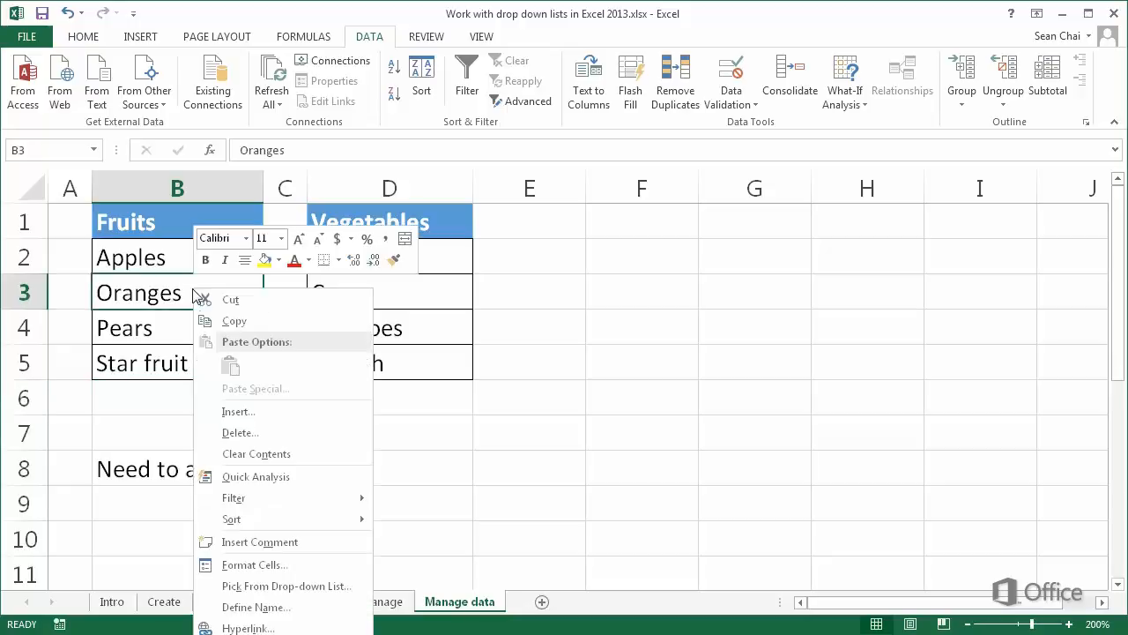
pyautogui.click(248, 411)
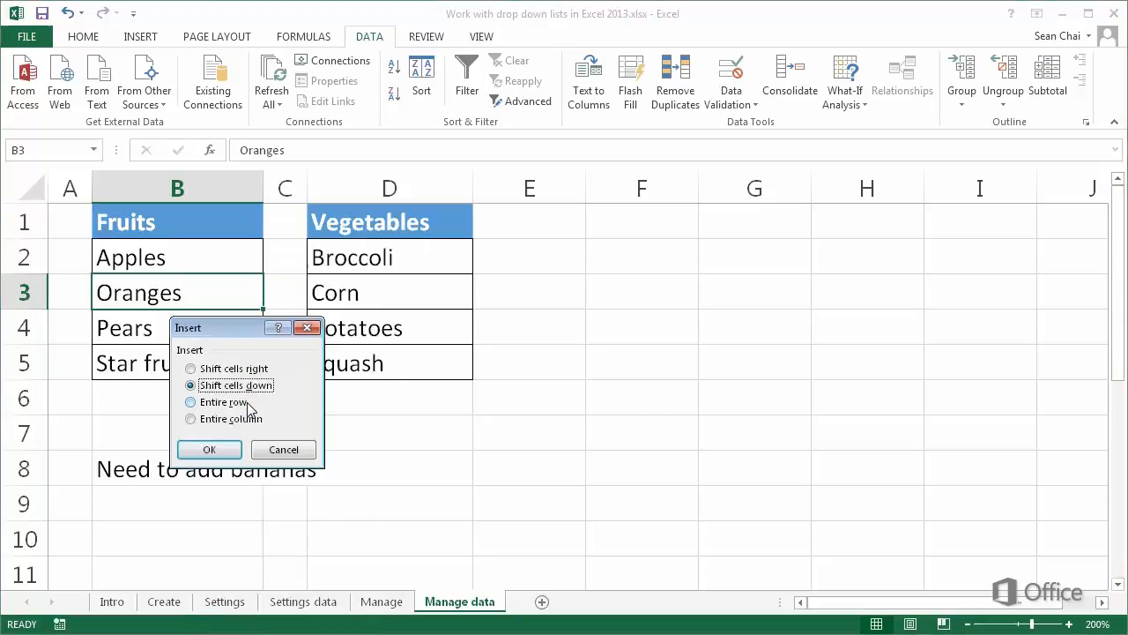
pyautogui.click(223, 448)
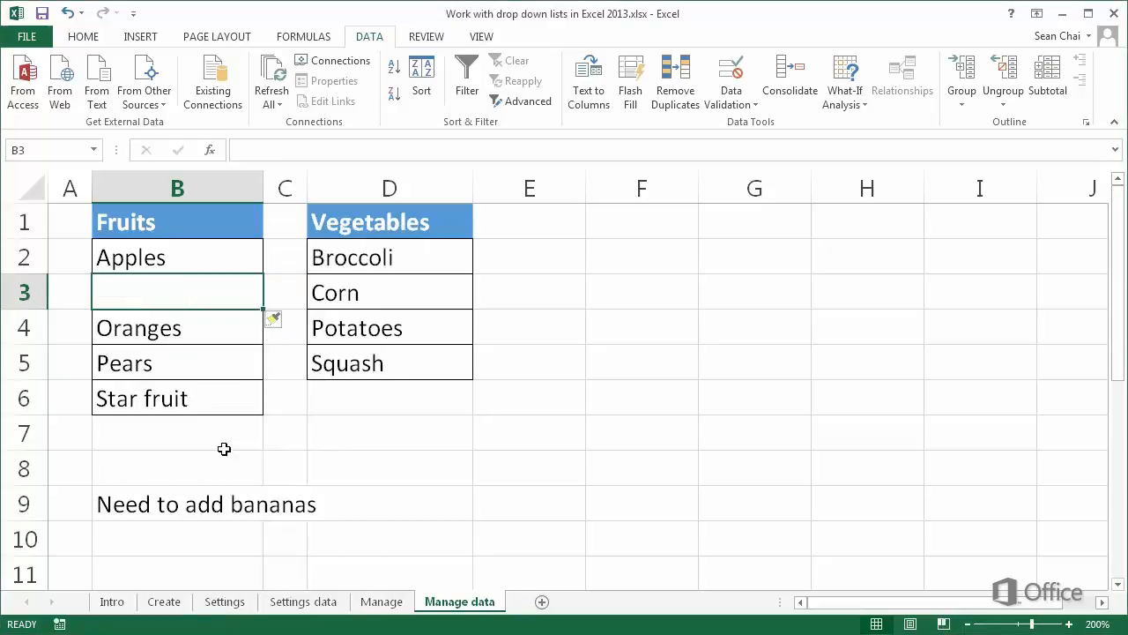
pyautogui.write('Ban')
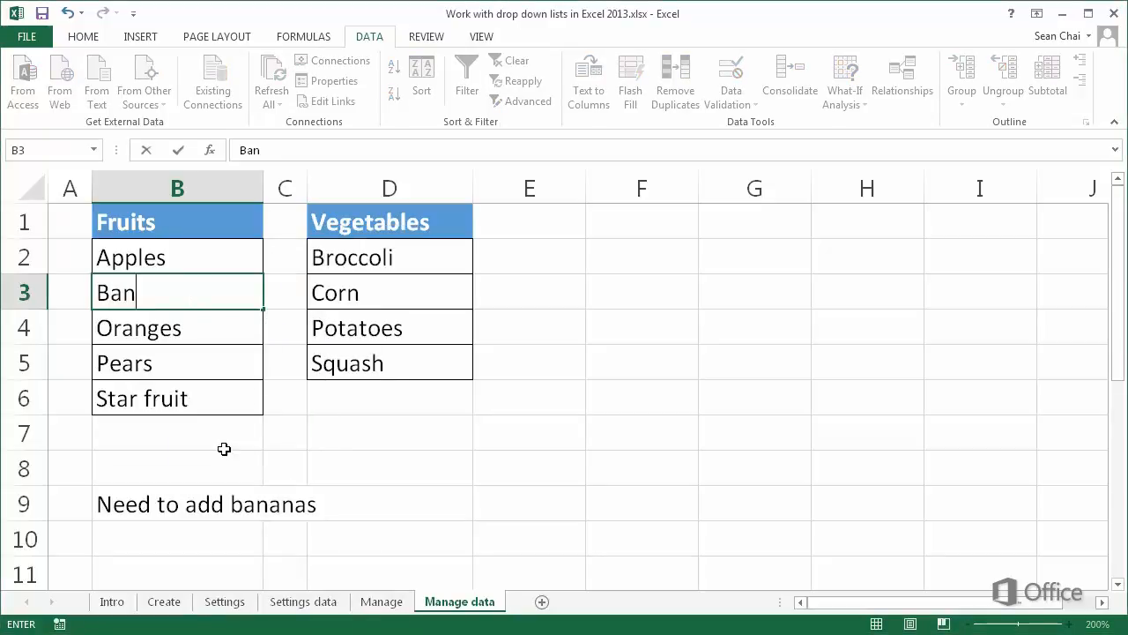
pyautogui.write('anas')
pyautogui.press('Return')
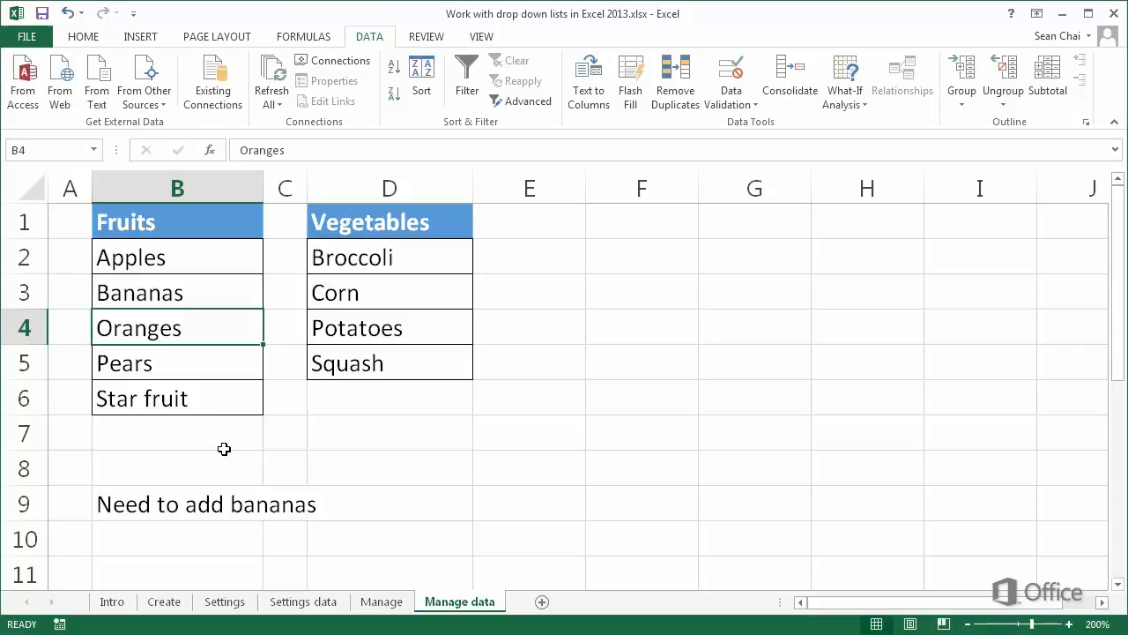
# - Pick Bananas from the drop-down in cell D6 on the Manage sheet
pyautogui.click(380, 601)
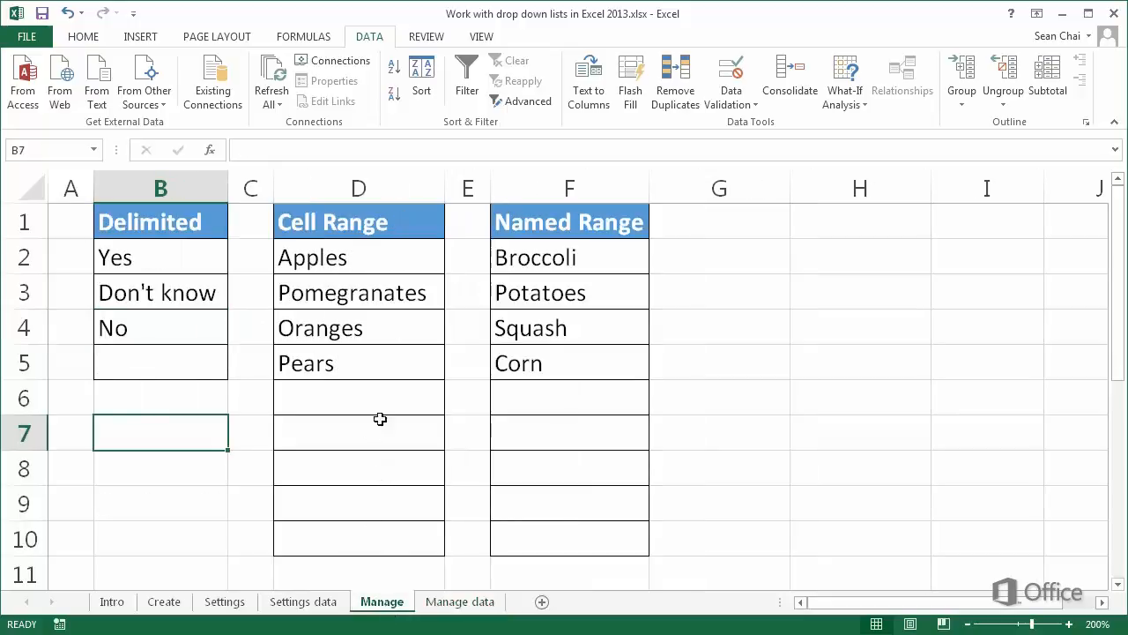
pyautogui.click(385, 402)
pyautogui.click(453, 409)
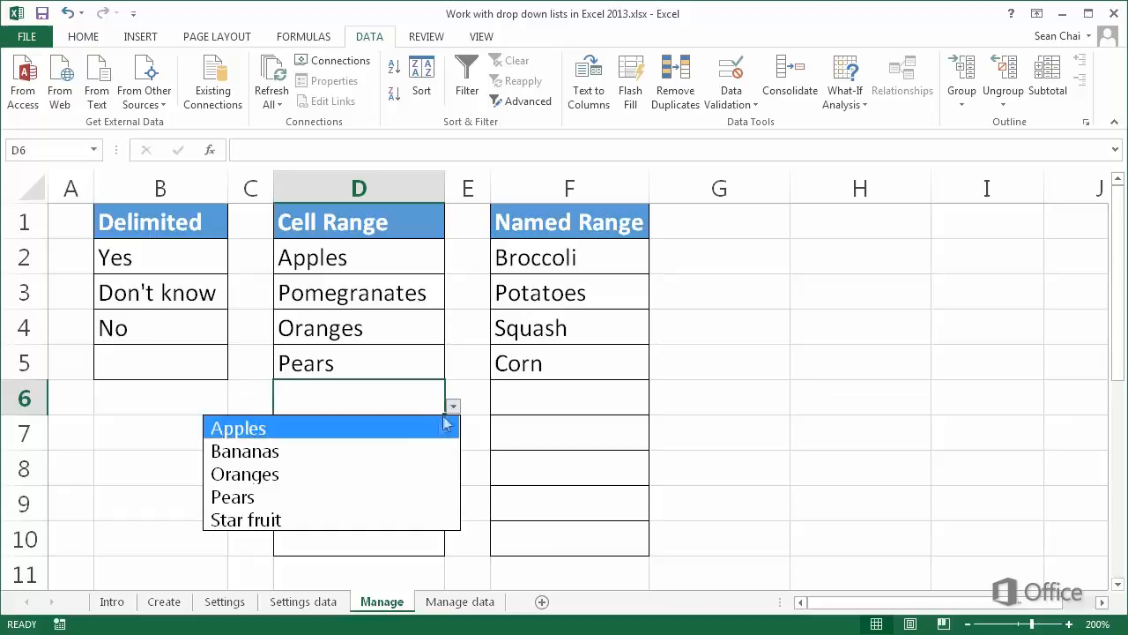
pyautogui.click(432, 450)
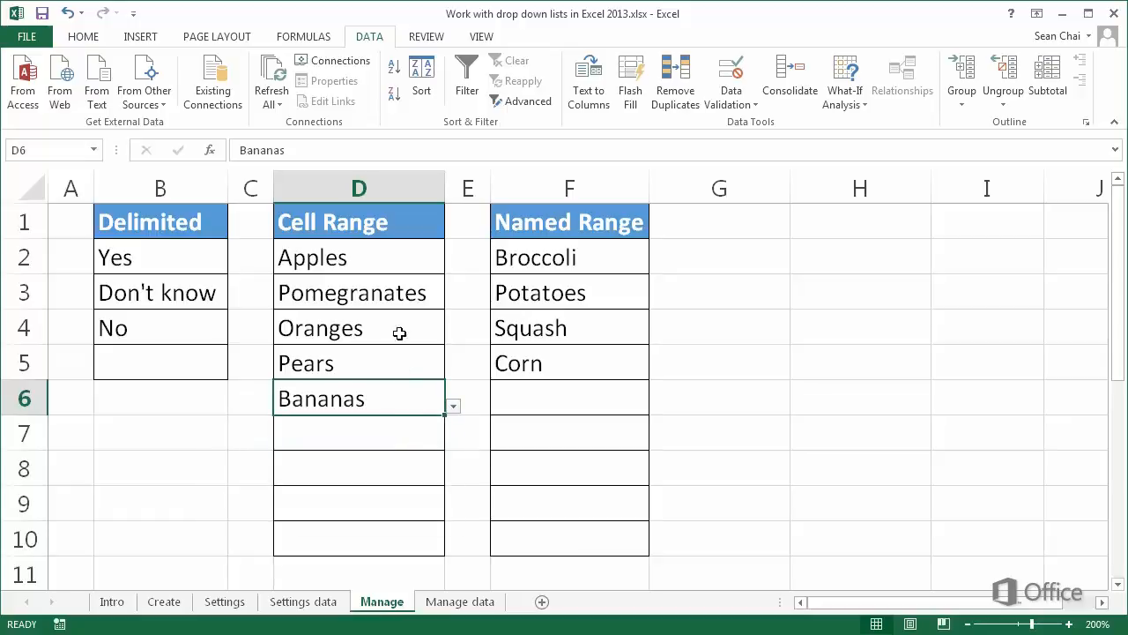
# - Open data validation for cells D2:D10 to inspect the source range of the list
pyautogui.click(381, 268)
pyautogui.moveTo(381, 268); pyautogui.dragTo(372, 528)
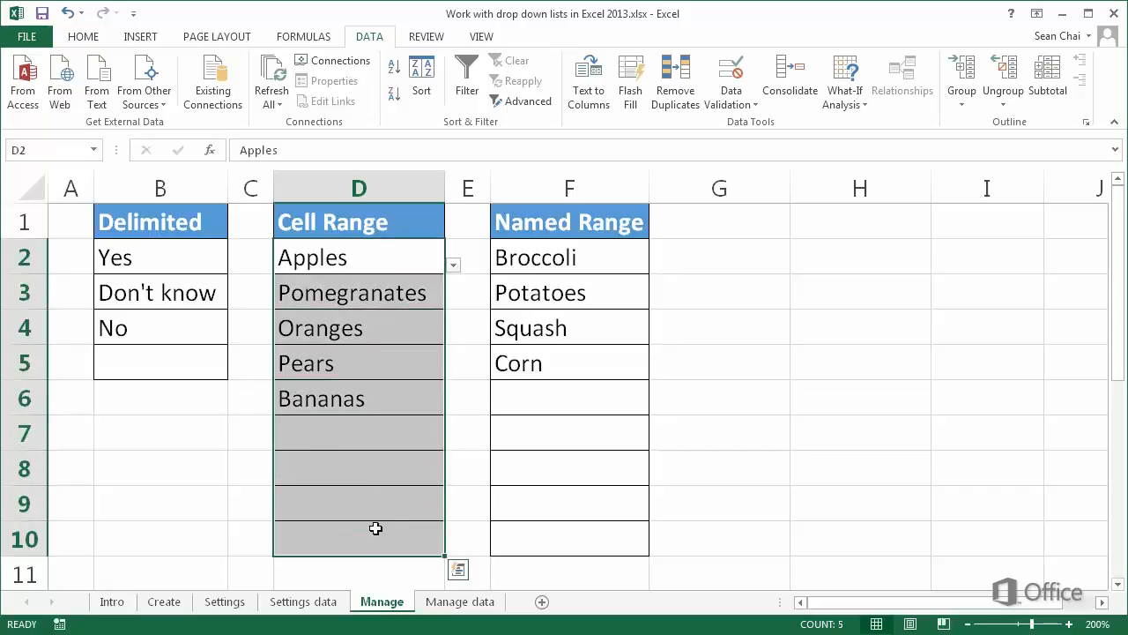
pyautogui.click(731, 88)
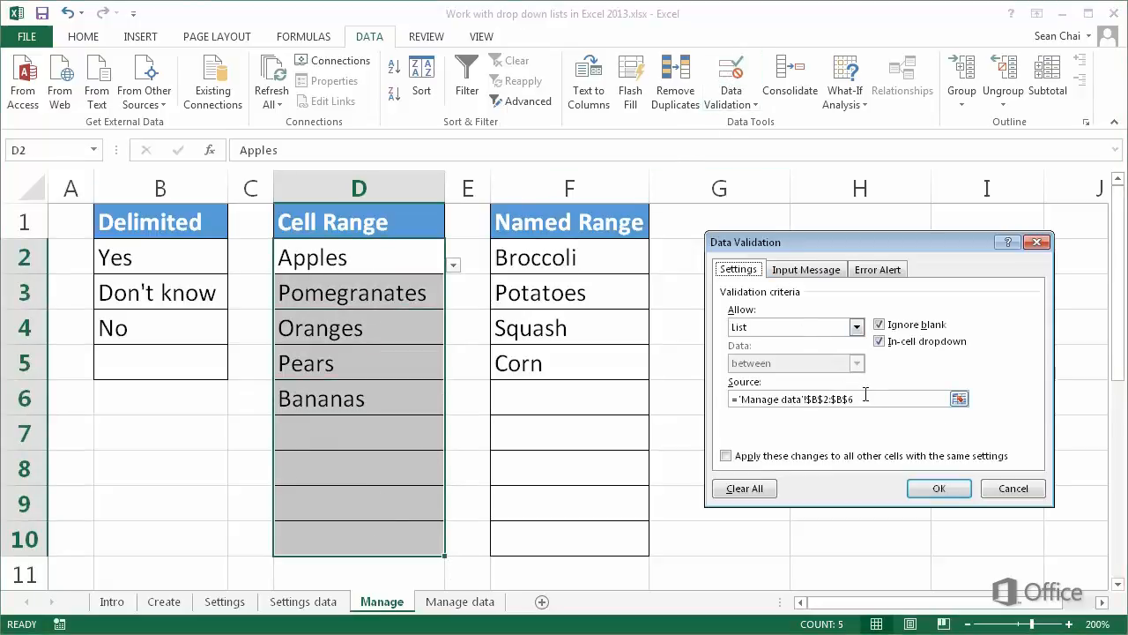
pyautogui.click(871, 400)
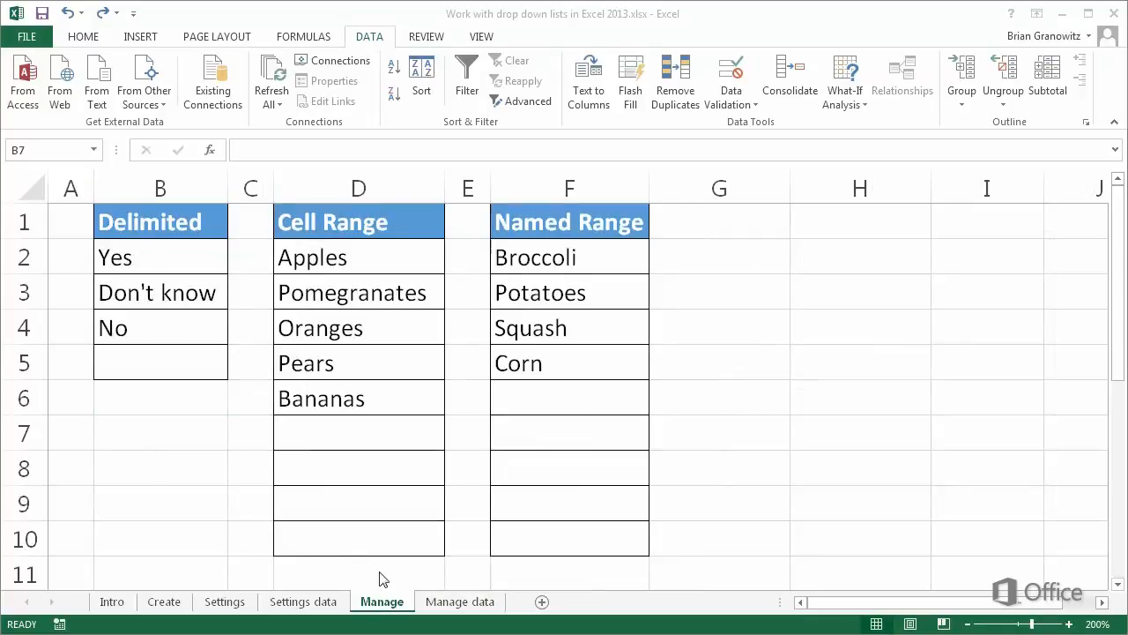
# - Enter Peas in cell D3 of the Vegetables list on the Manage data sheet
pyautogui.click(446, 598)
pyautogui.click(447, 601)
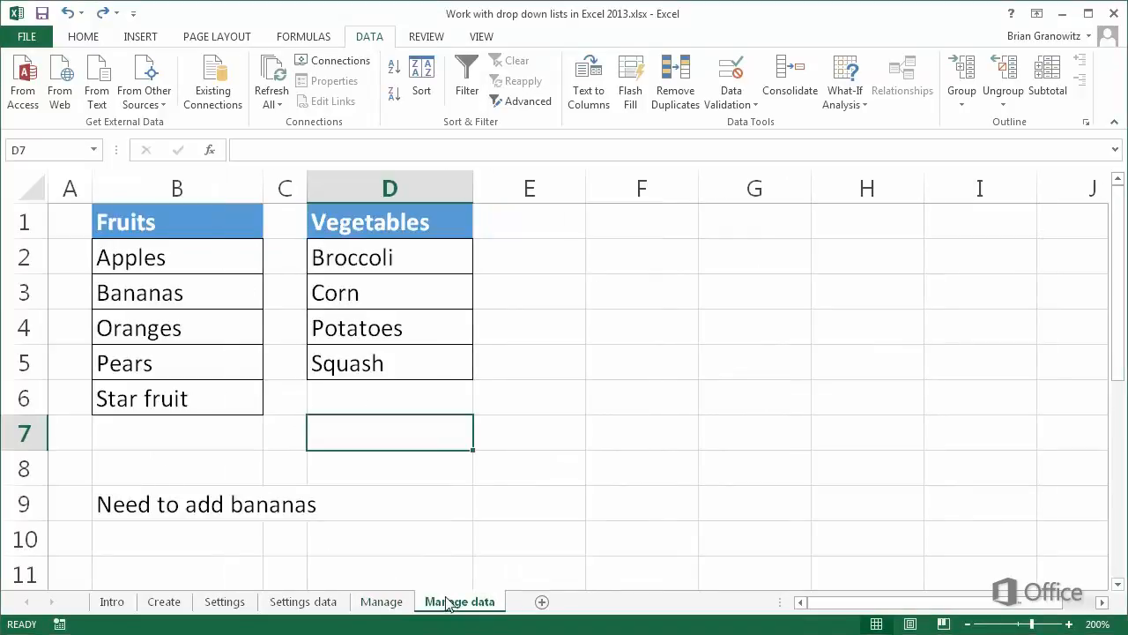
pyautogui.click(391, 297)
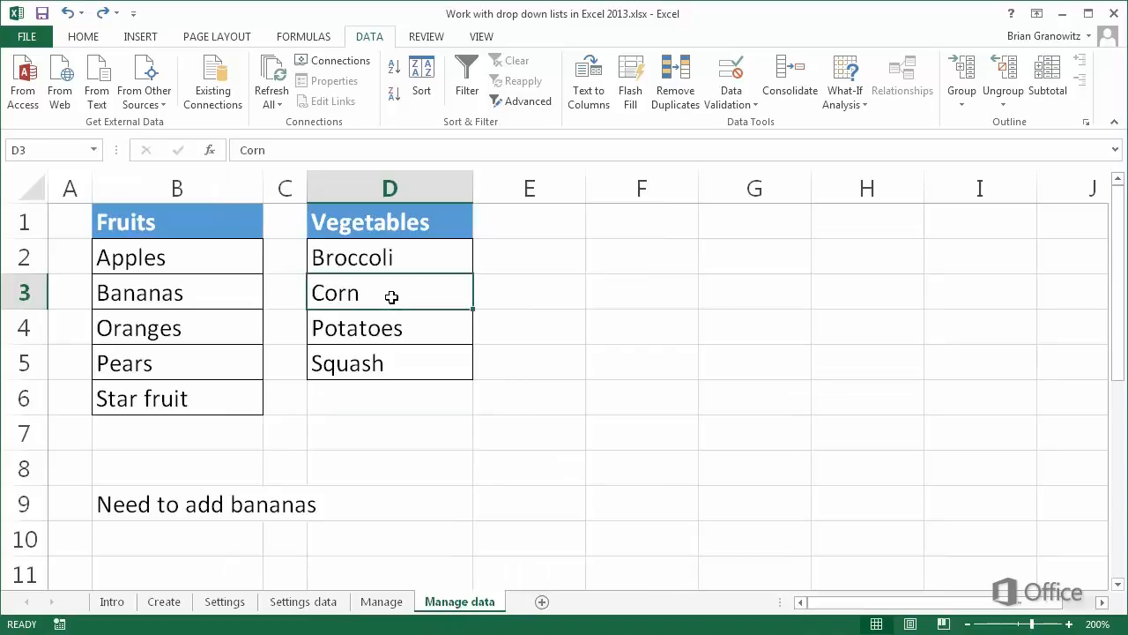
pyautogui.write('Peas')
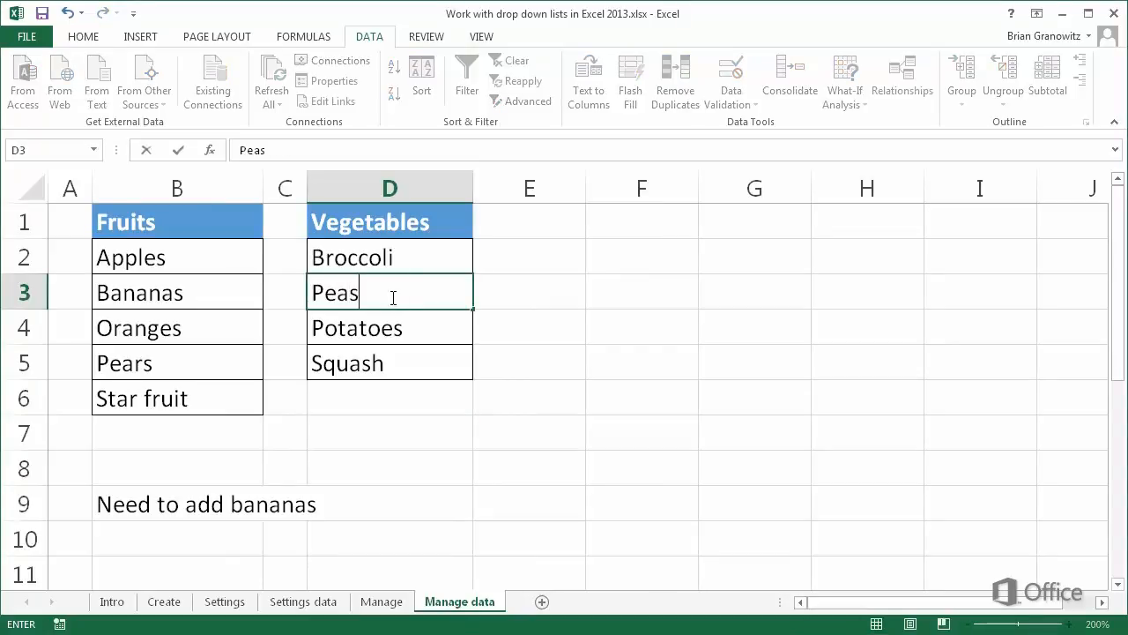
pyautogui.press('Return')
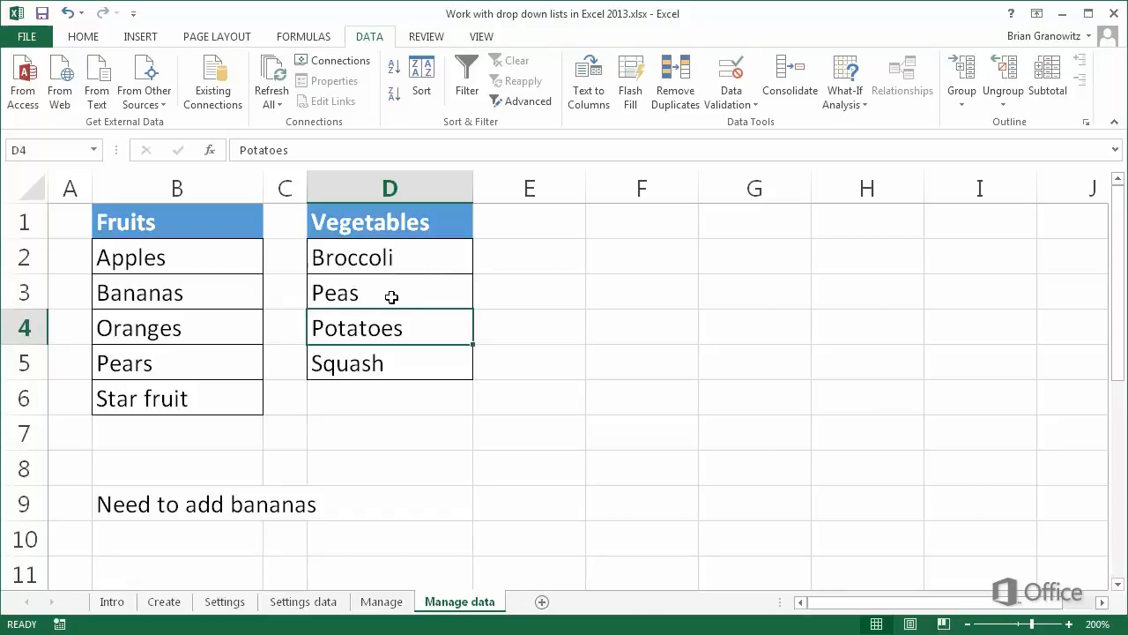
# - Insert a cell at D3 shifting cells down, and enter Carrots in it
pyautogui.rightClick(393, 300)
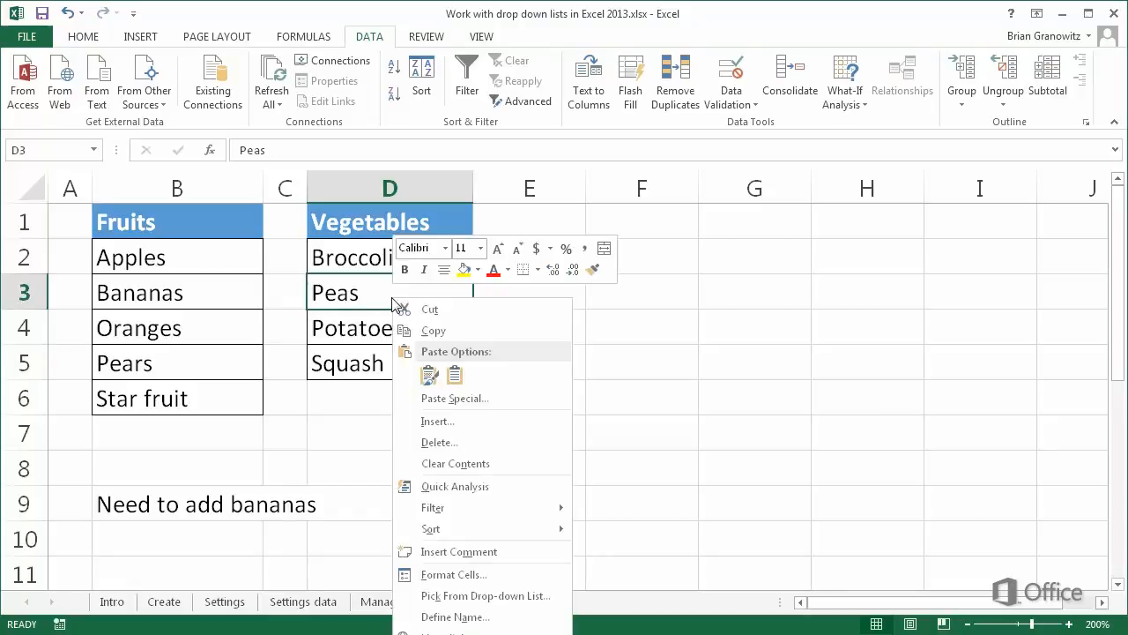
pyautogui.click(439, 422)
pyautogui.click(421, 463)
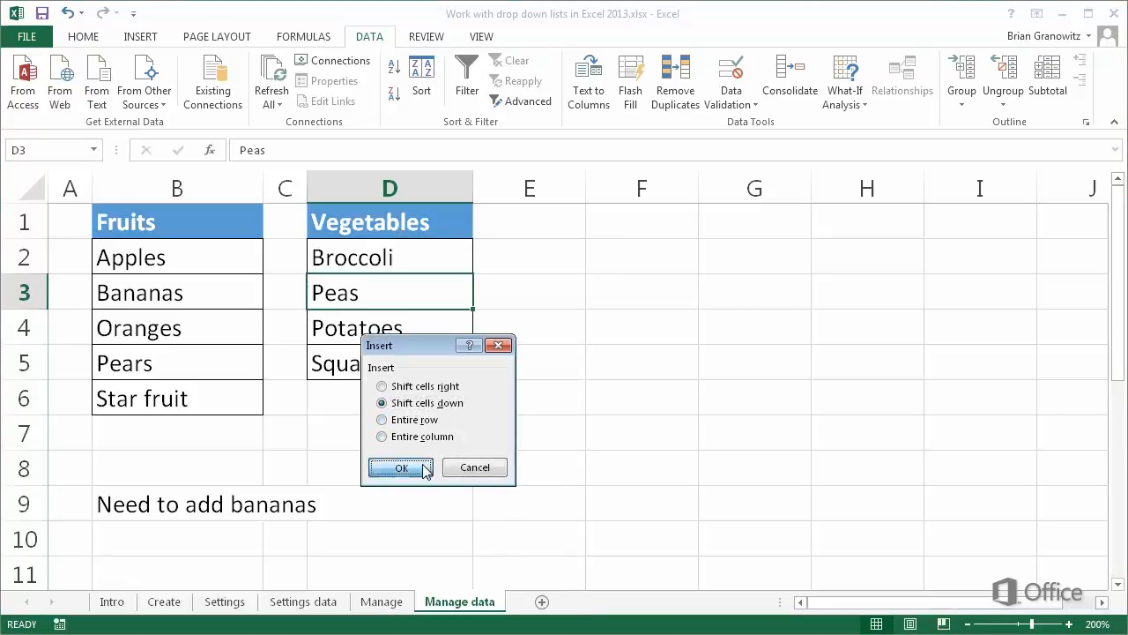
pyautogui.write('Carrots')
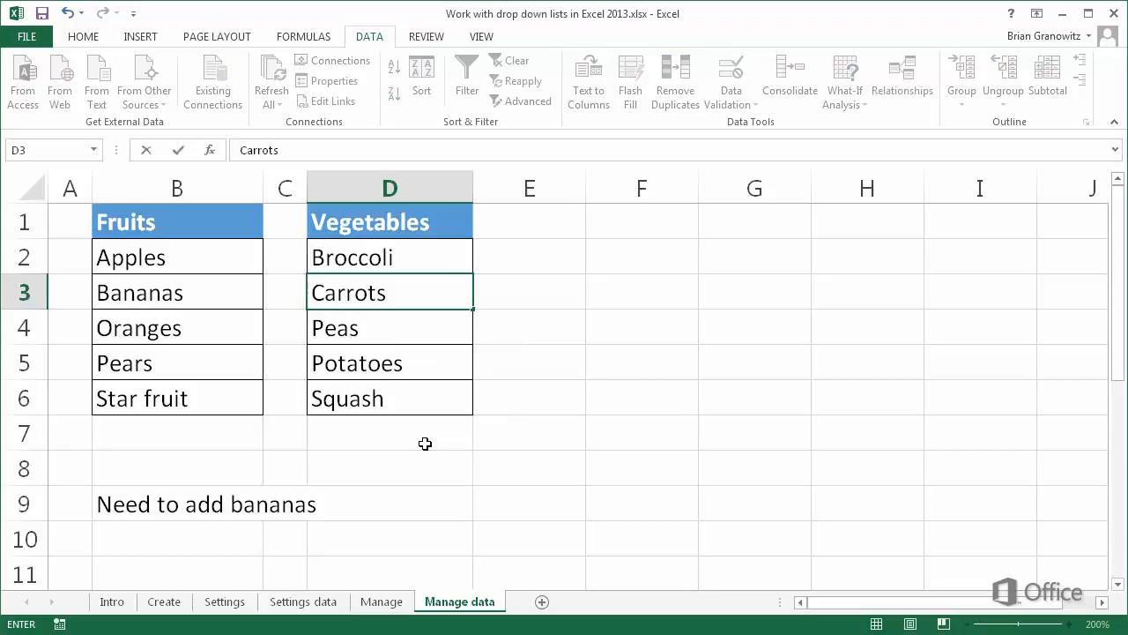
pyautogui.press('Return')
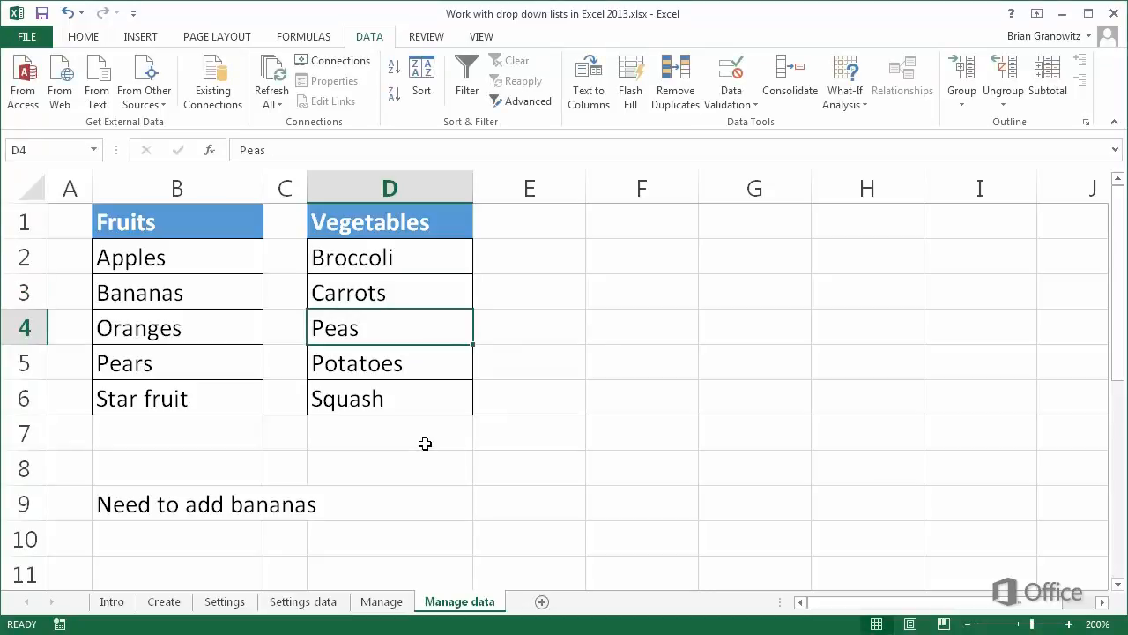
# - Pick Carrots from the drop-down in cell F6 on the Manage sheet
pyautogui.click(388, 601)
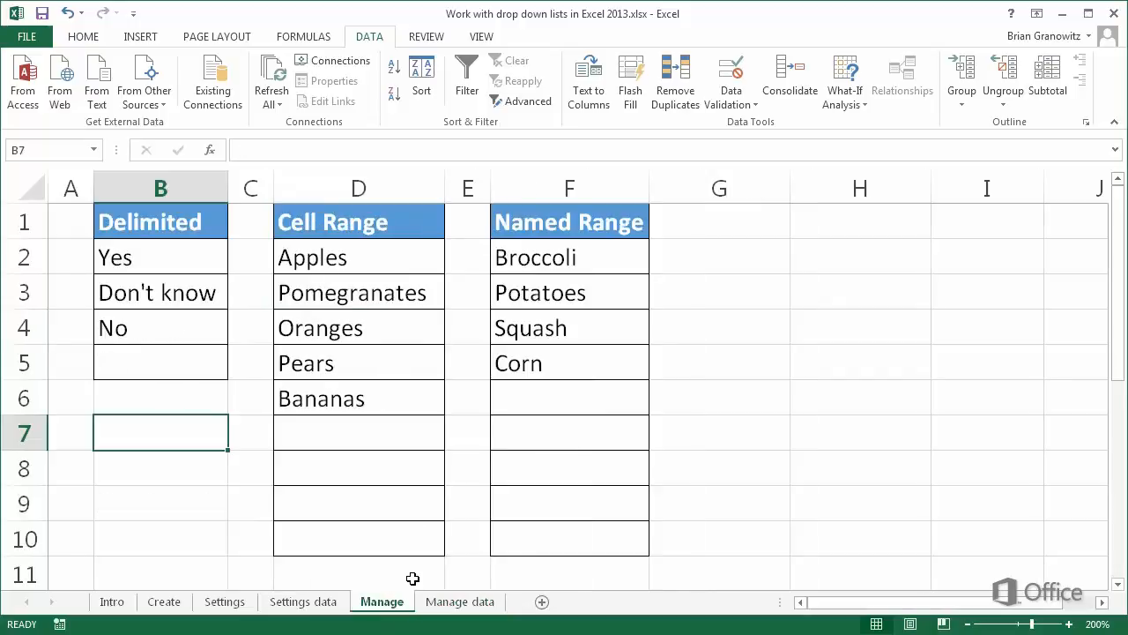
pyautogui.click(551, 403)
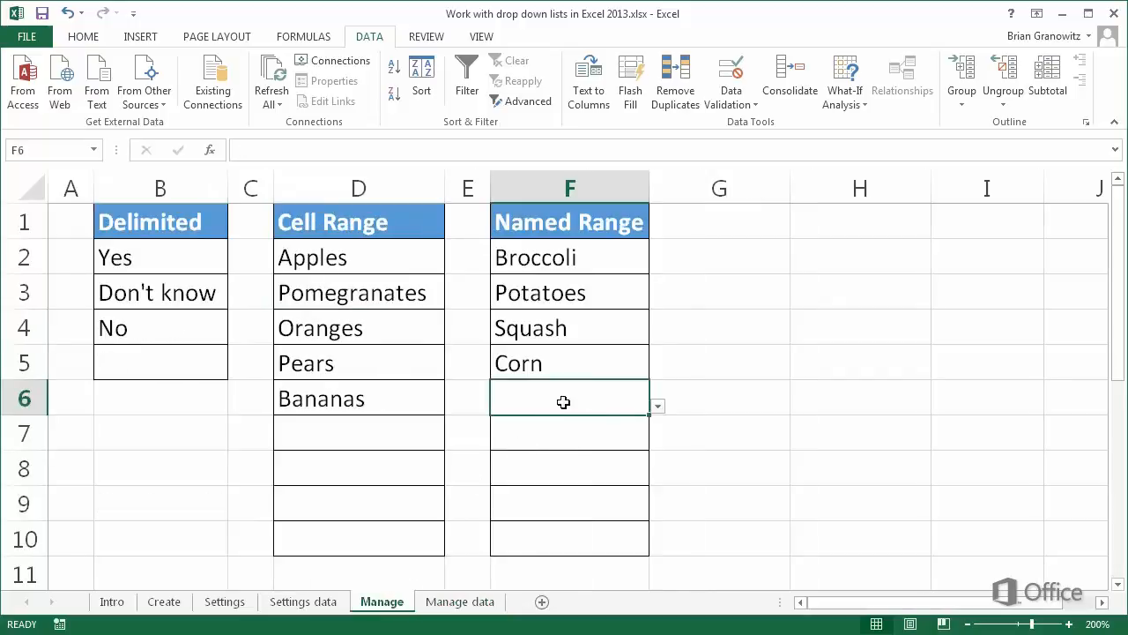
pyautogui.click(657, 406)
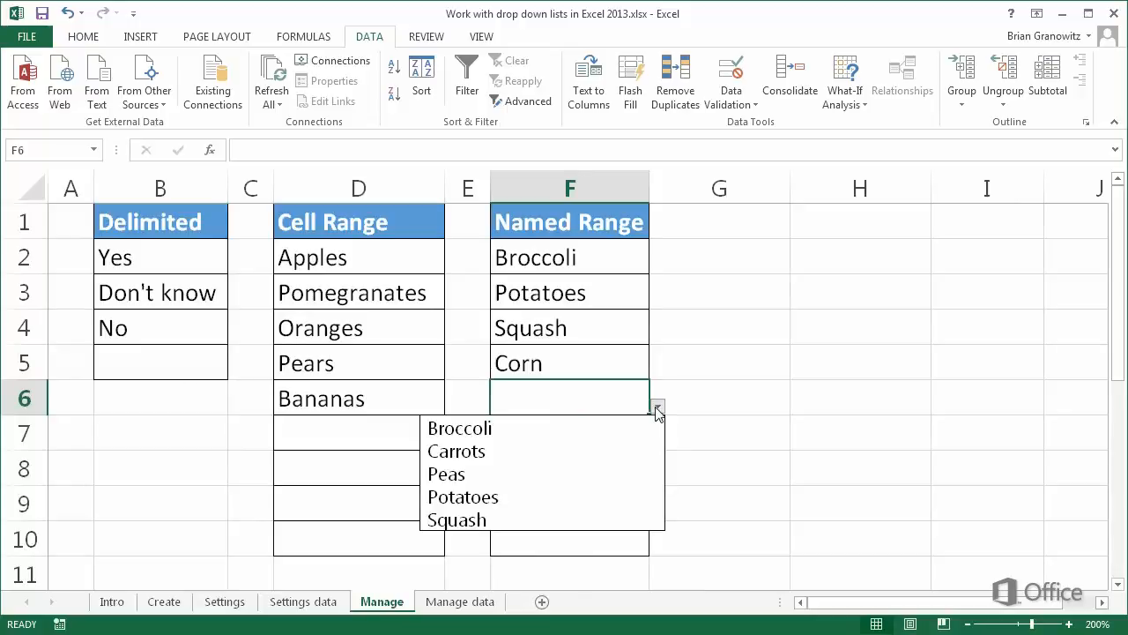
pyautogui.click(638, 456)
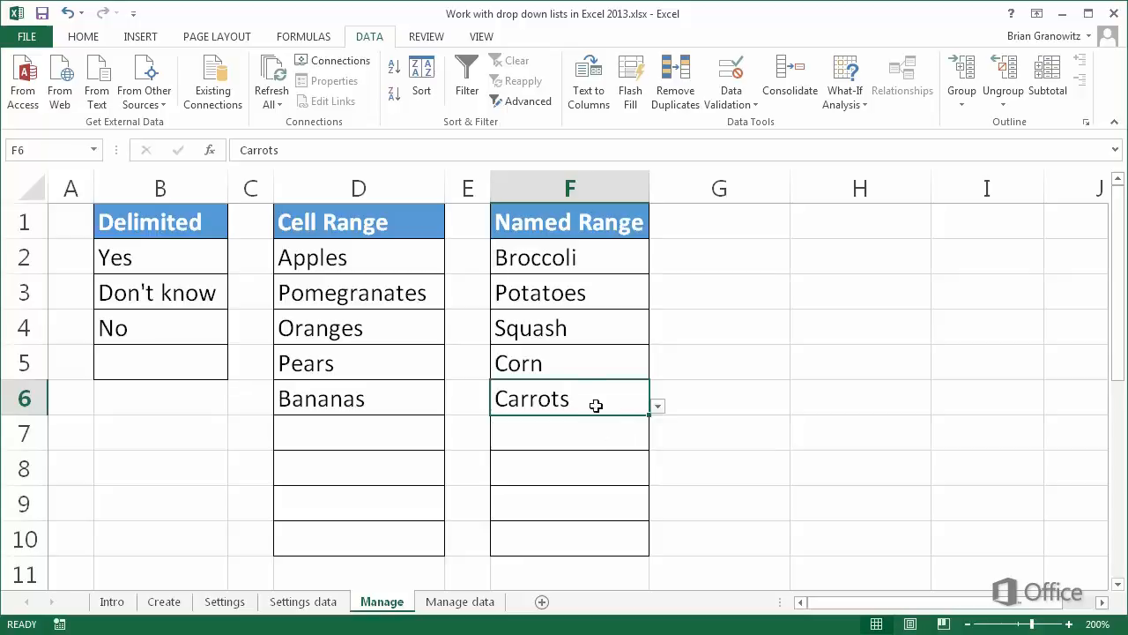
# - Open the Name Manager to review the workbook's named ranges and their references
pyautogui.click(324, 39)
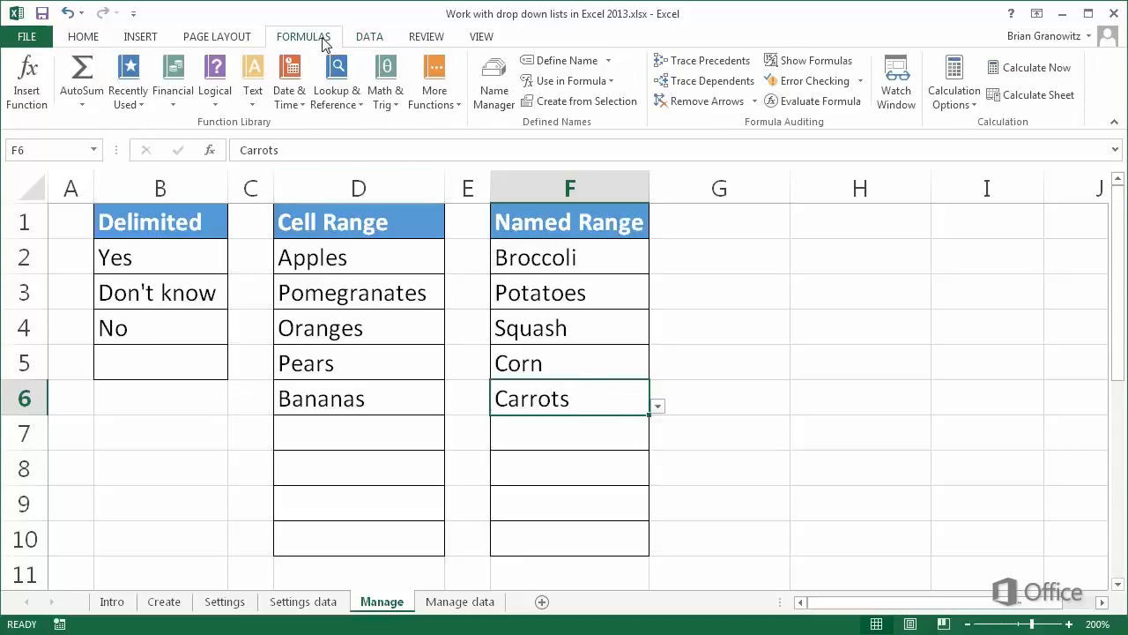
pyautogui.click(490, 95)
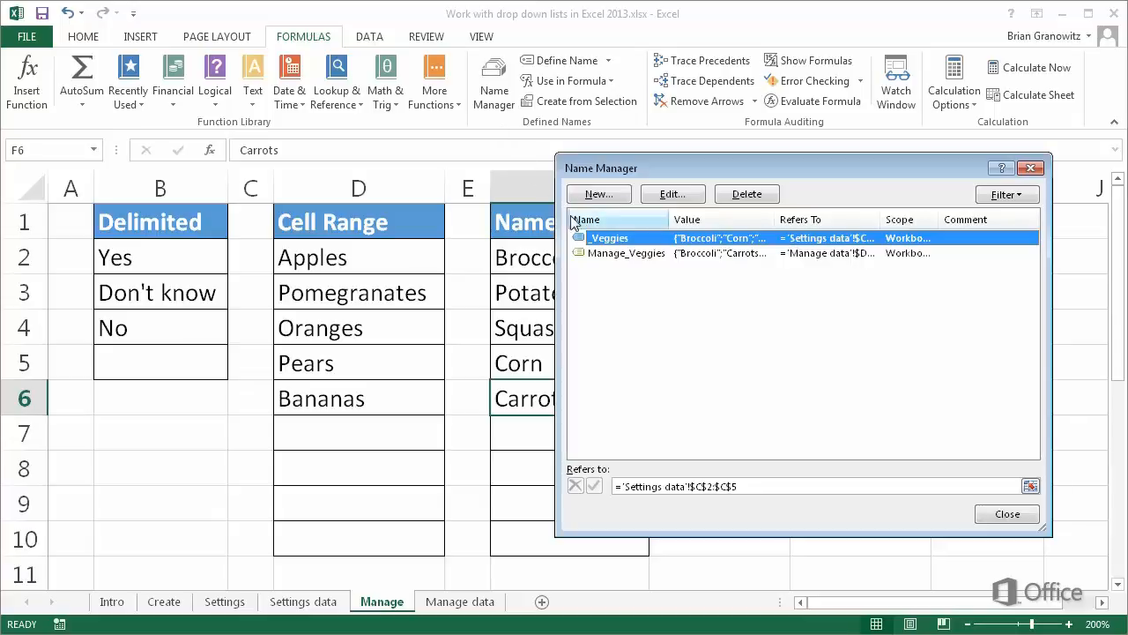
pyautogui.click(604, 254)
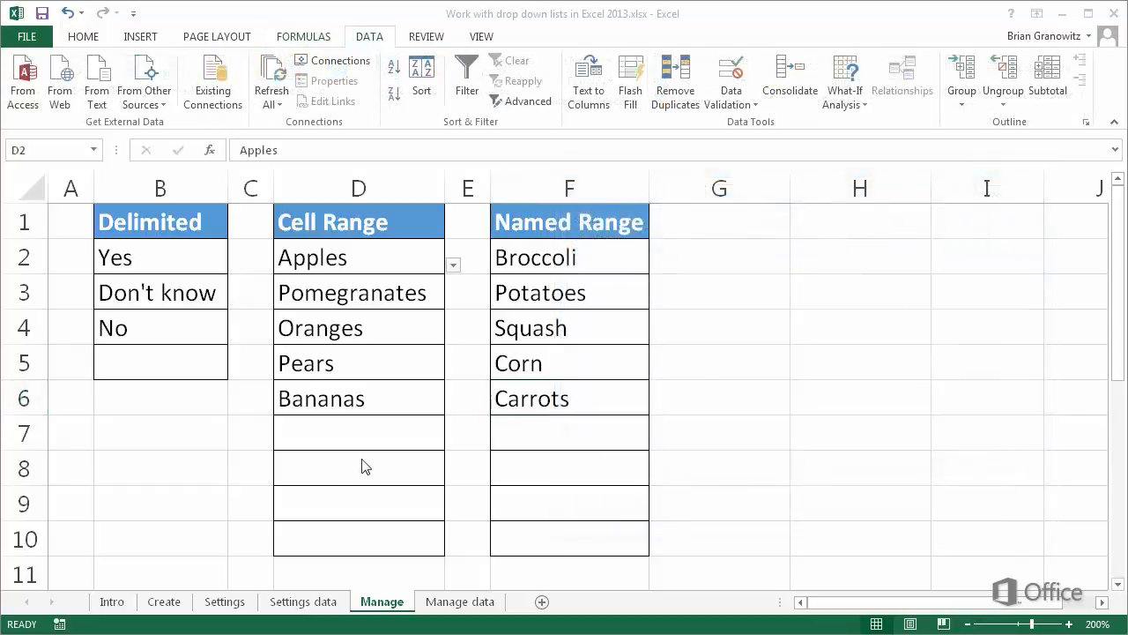
# - Remove the drop-down list by clearing all data validation from cells D2:D10 on the Manage sheet
pyautogui.click(345, 261)
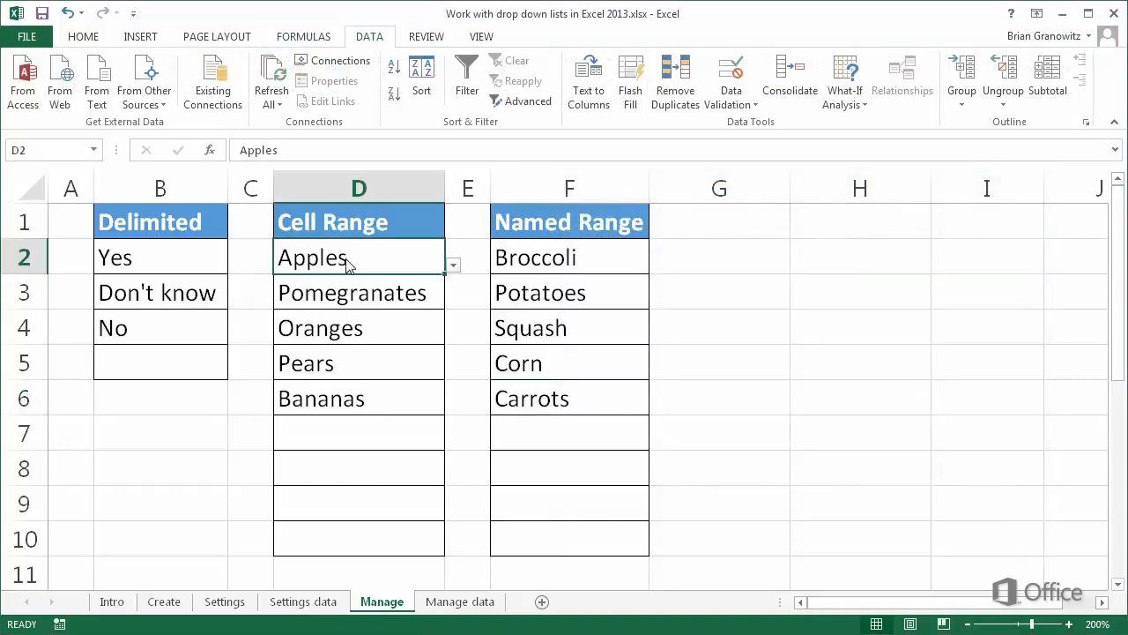
pyautogui.moveTo(346, 261); pyautogui.dragTo(349, 531)
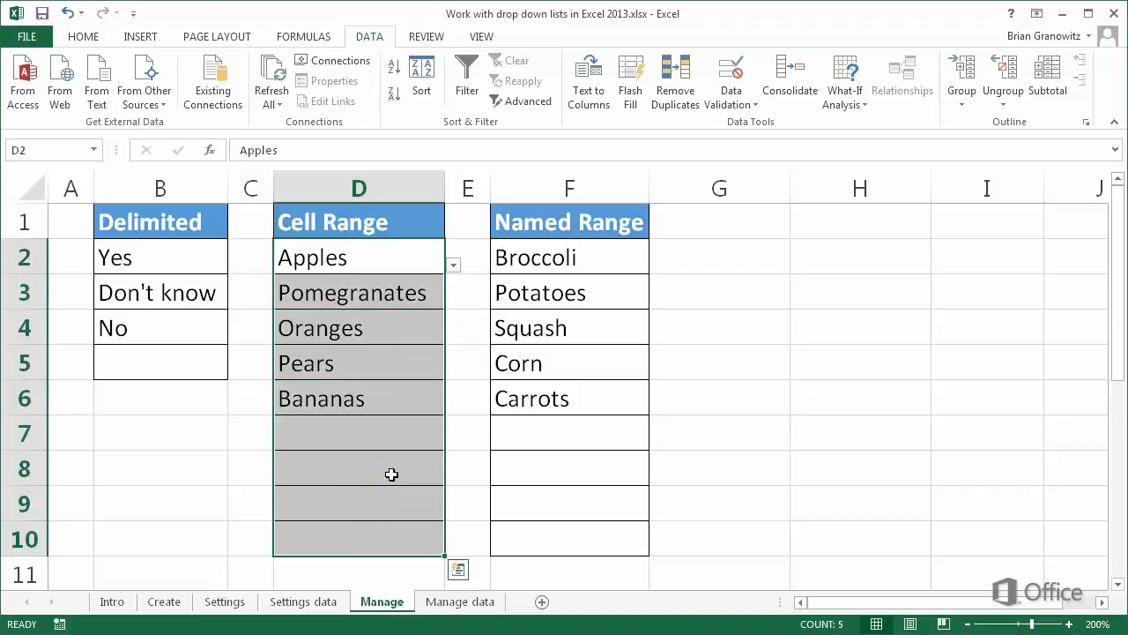
pyautogui.click(735, 75)
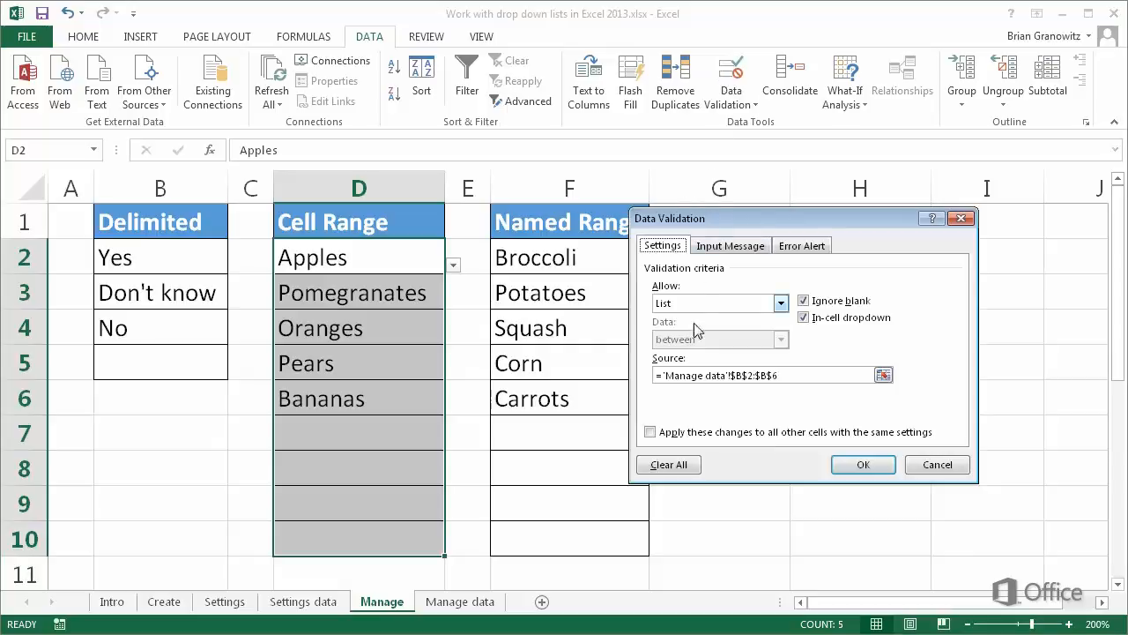
pyautogui.click(688, 465)
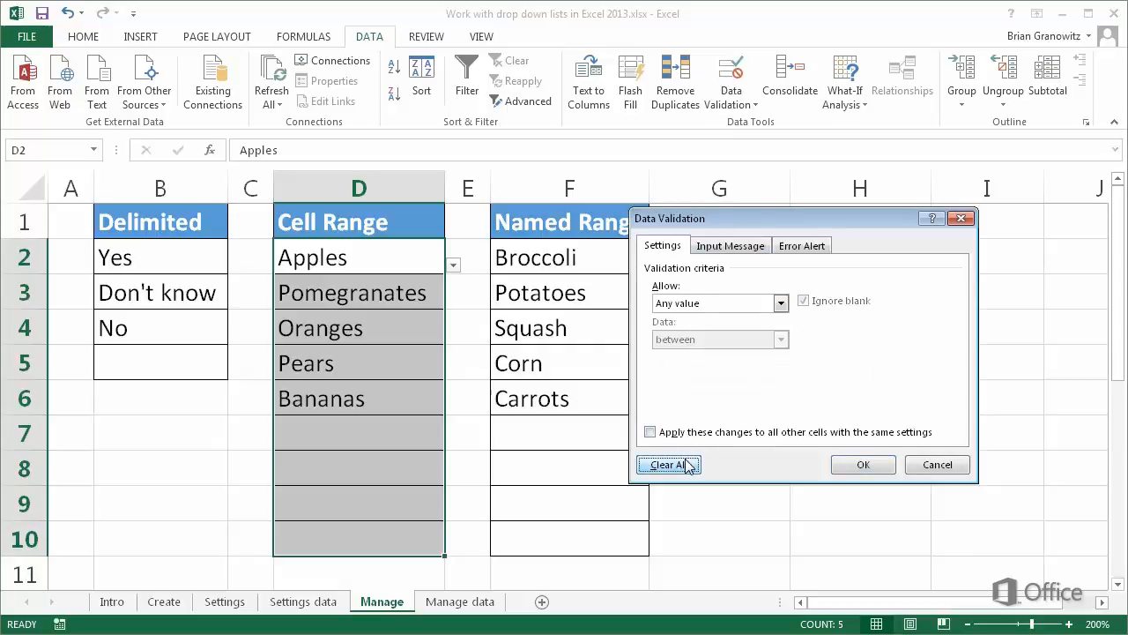
pyautogui.click(848, 465)
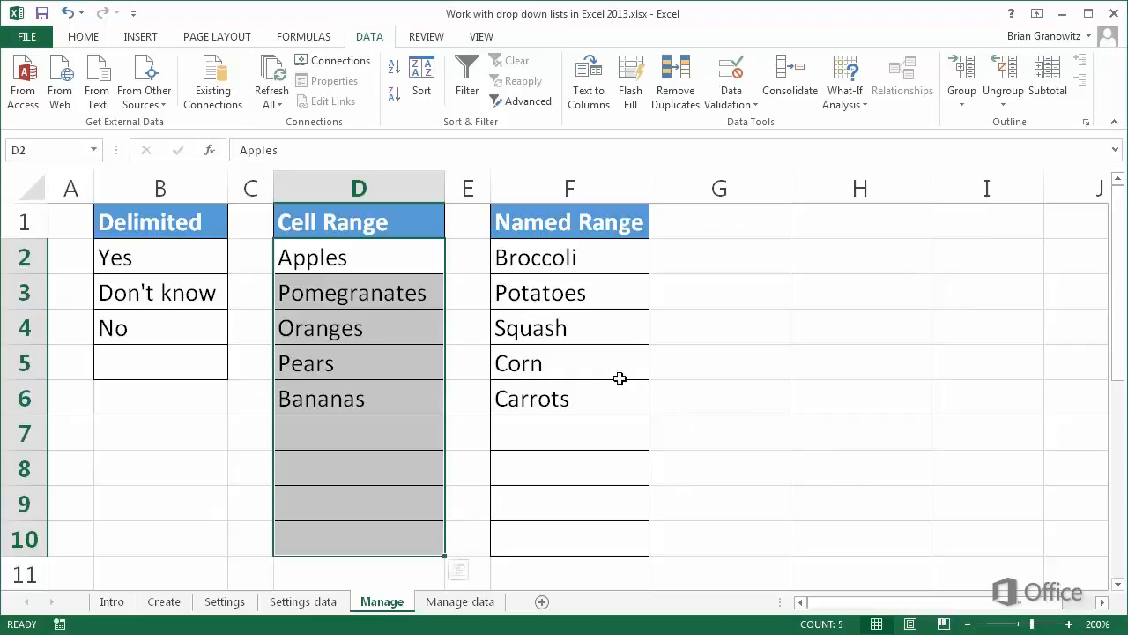
# - Delete the contents of cells D2:D10 on the Manage sheet
pyautogui.click(391, 257)
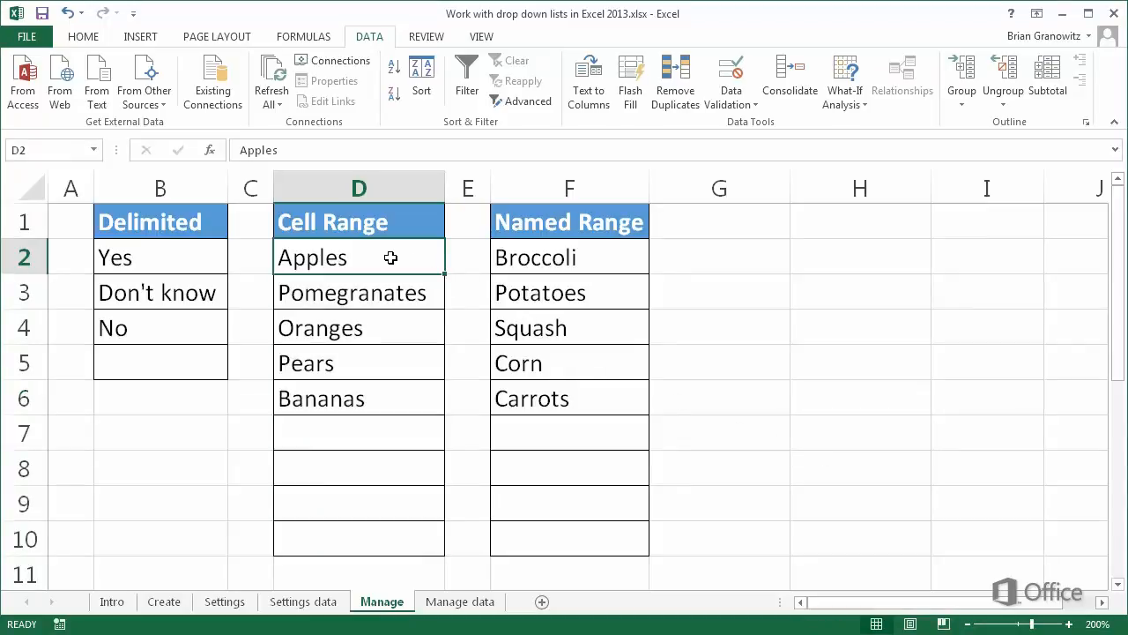
pyautogui.moveTo(390, 257); pyautogui.dragTo(374, 524)
pyautogui.press('Delete')
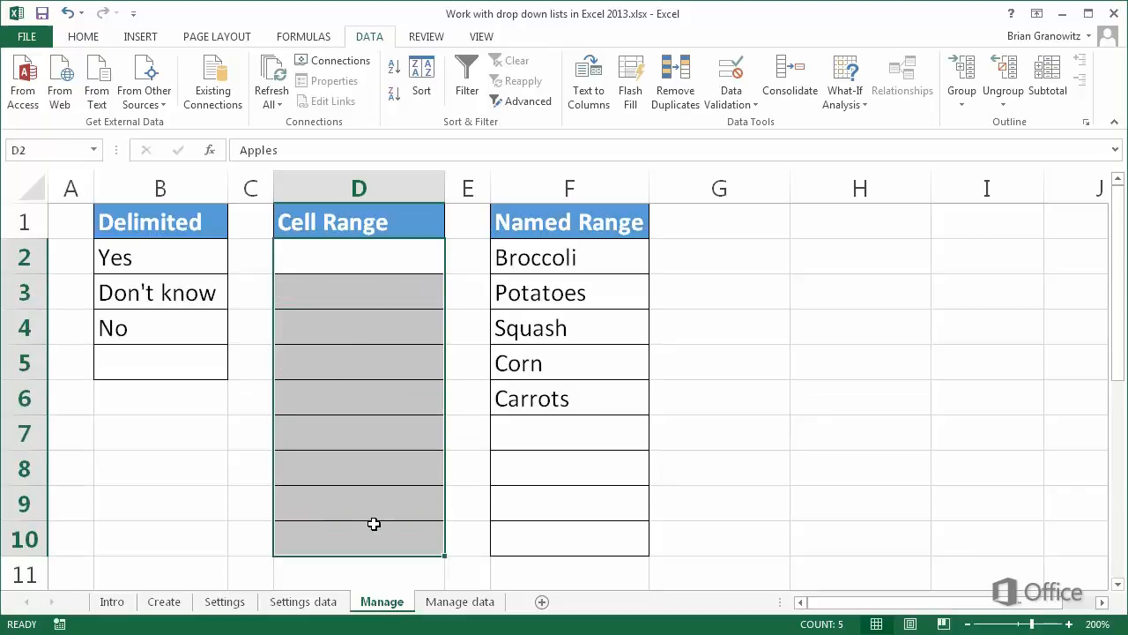